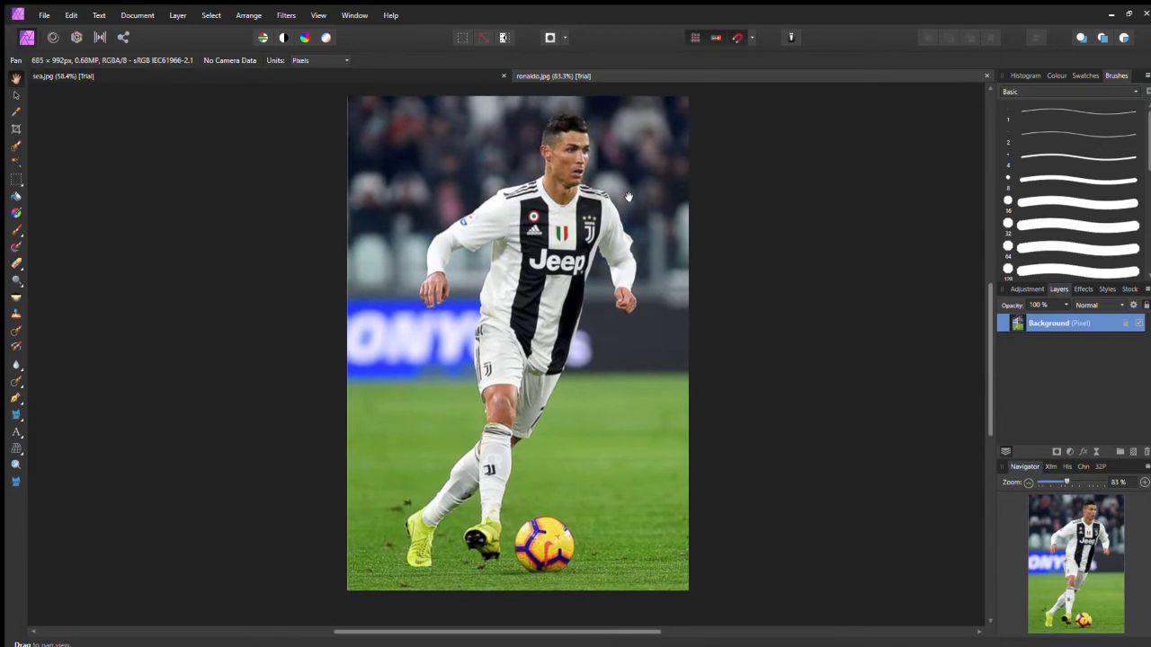
left_click(447, 71)
left_click_drag(542, 309, 624, 306)
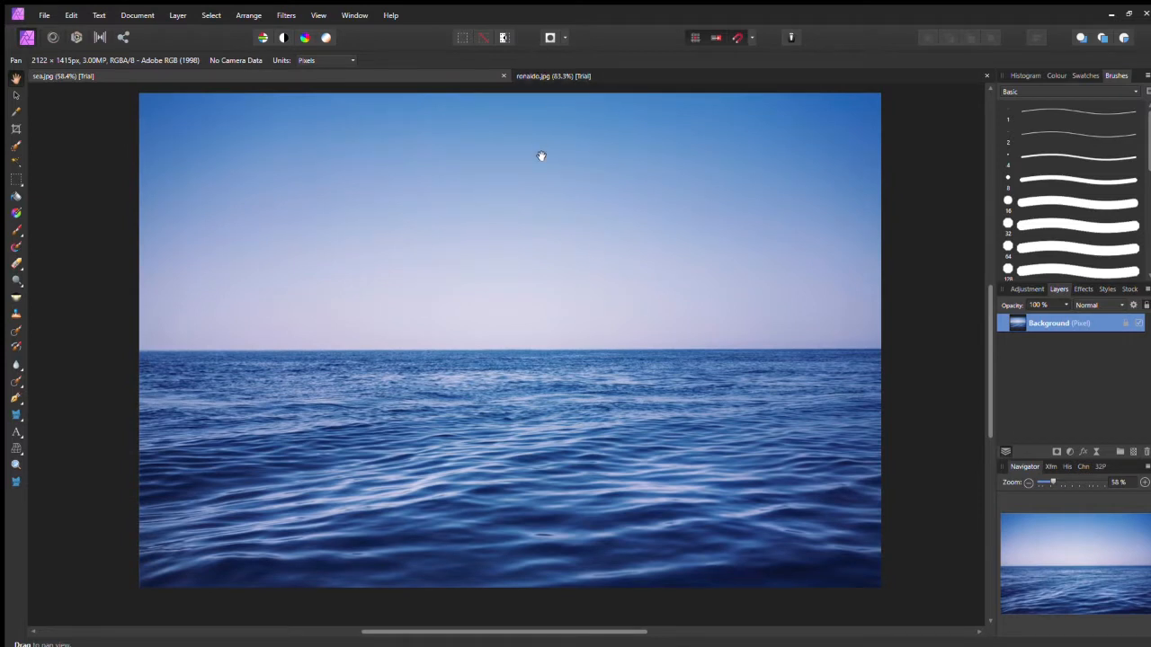
left_click(552, 76)
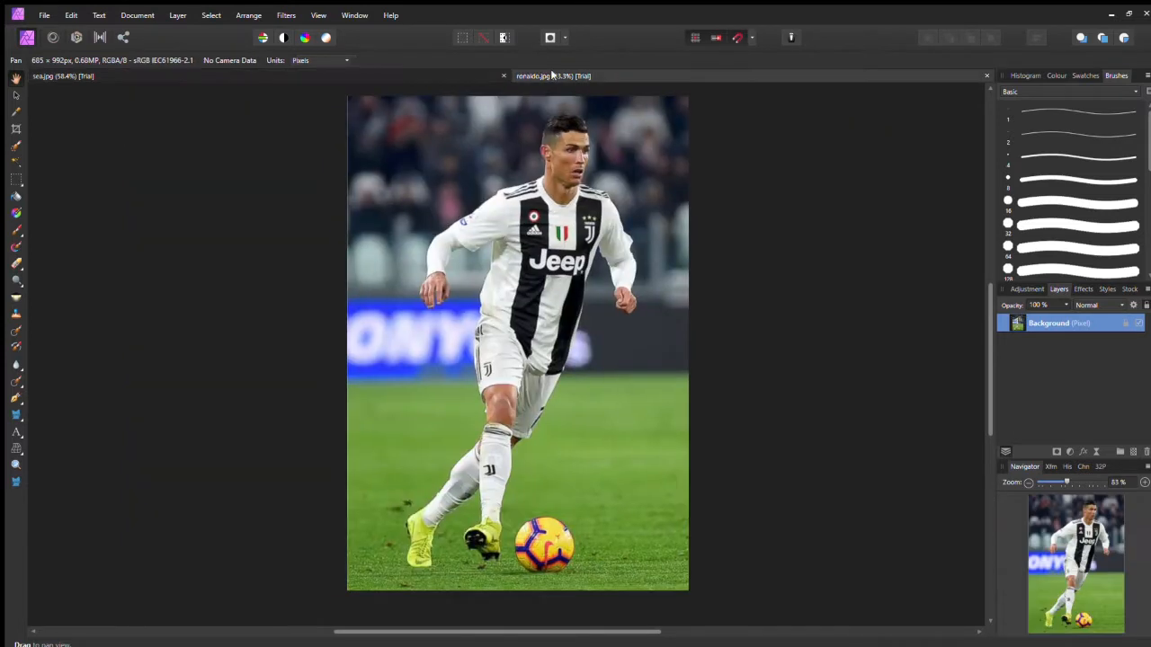
left_click(431, 73)
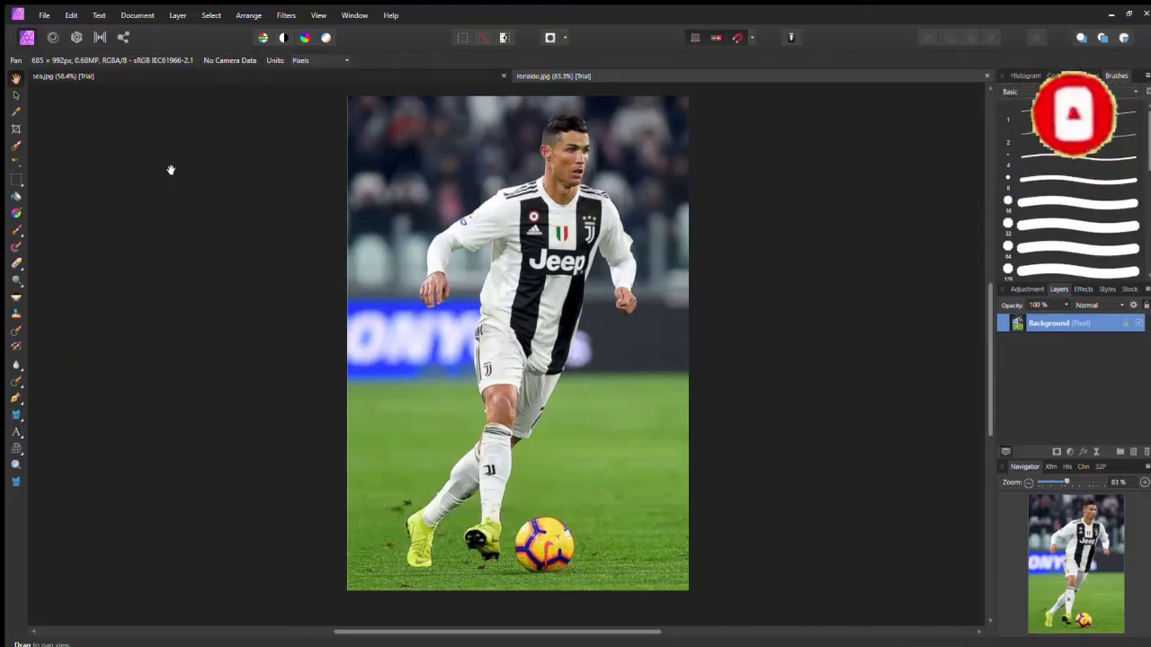
mouse_move(548, 238)
left_mouse_down()
mouse_move(533, 255)
mouse_move(538, 228)
left_mouse_up()
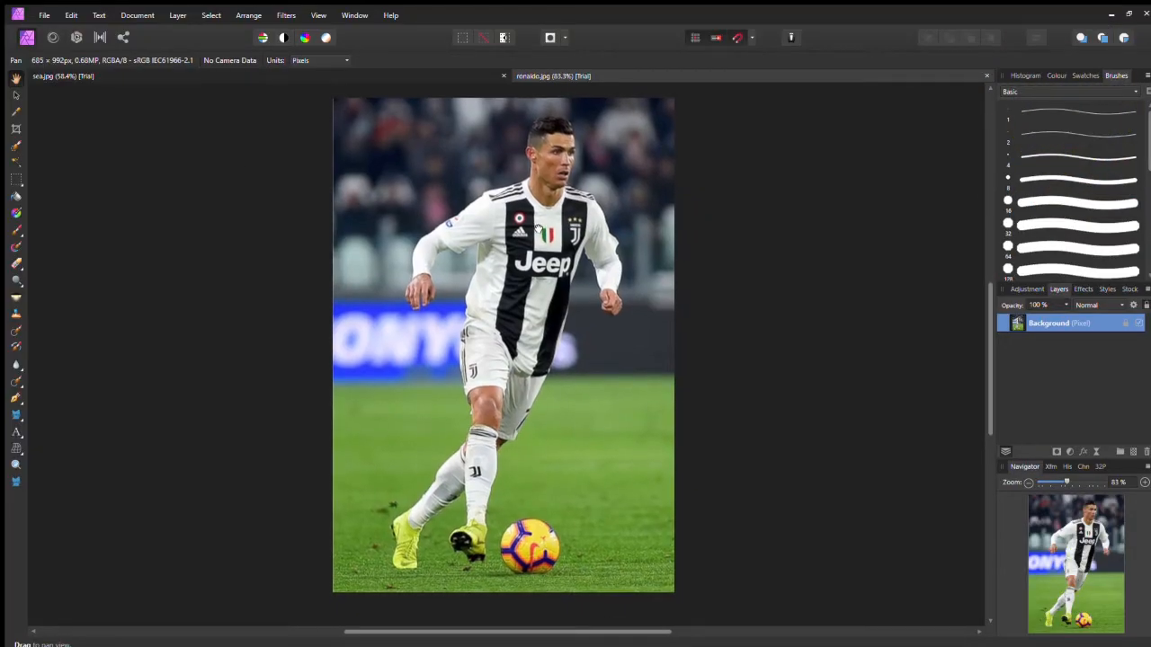
Step: Select the player's body with the Selection Brush tool
left_click(14, 147)
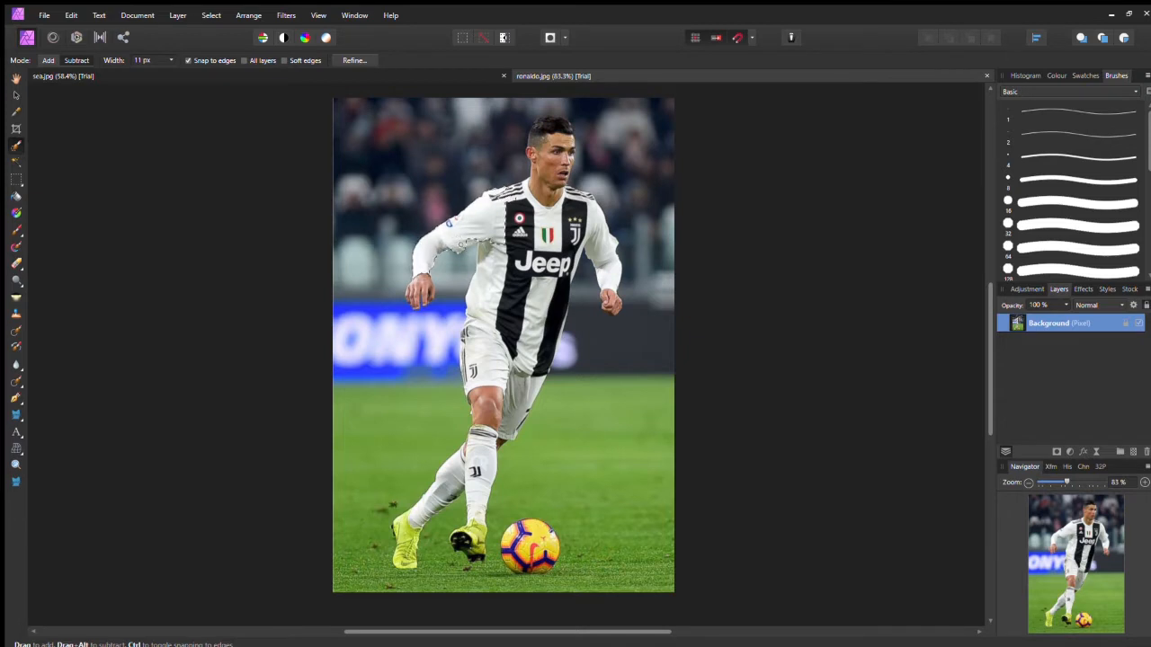
mouse_move(485, 253)
left_mouse_down()
mouse_move(492, 389)
mouse_move(478, 471)
left_mouse_up()
left_click_drag(423, 300, 420, 298)
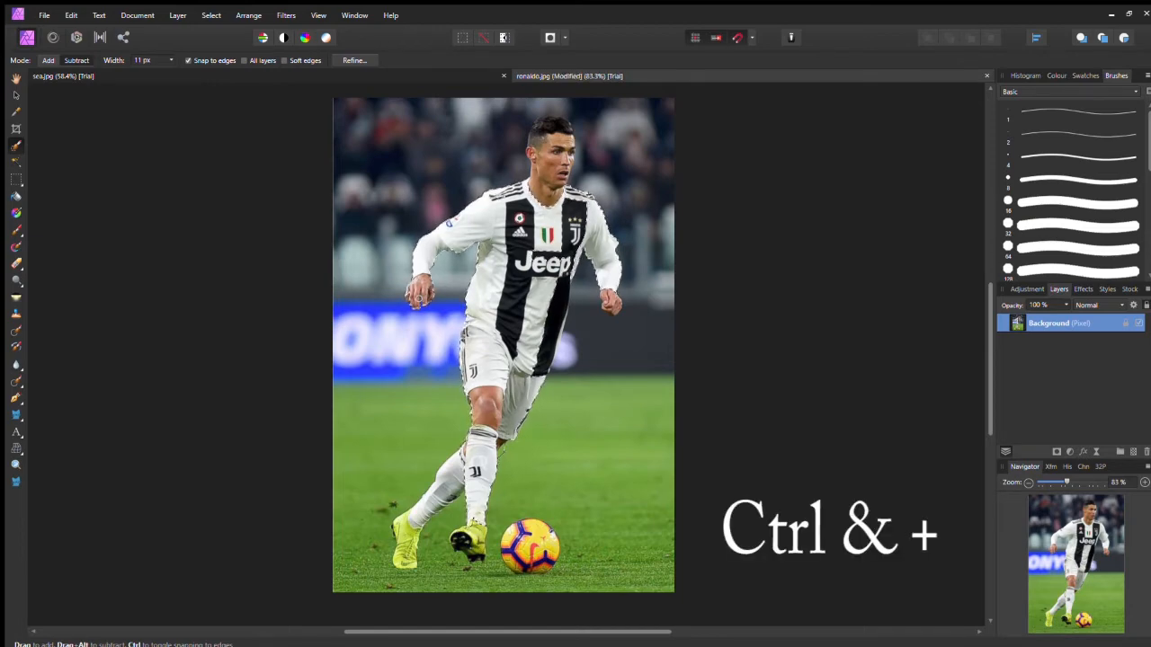
Step: Extend the selection to include the player's hands and right arm
key("ctrl+plus")
key("ctrl+plus")
key("ctrl+plus")
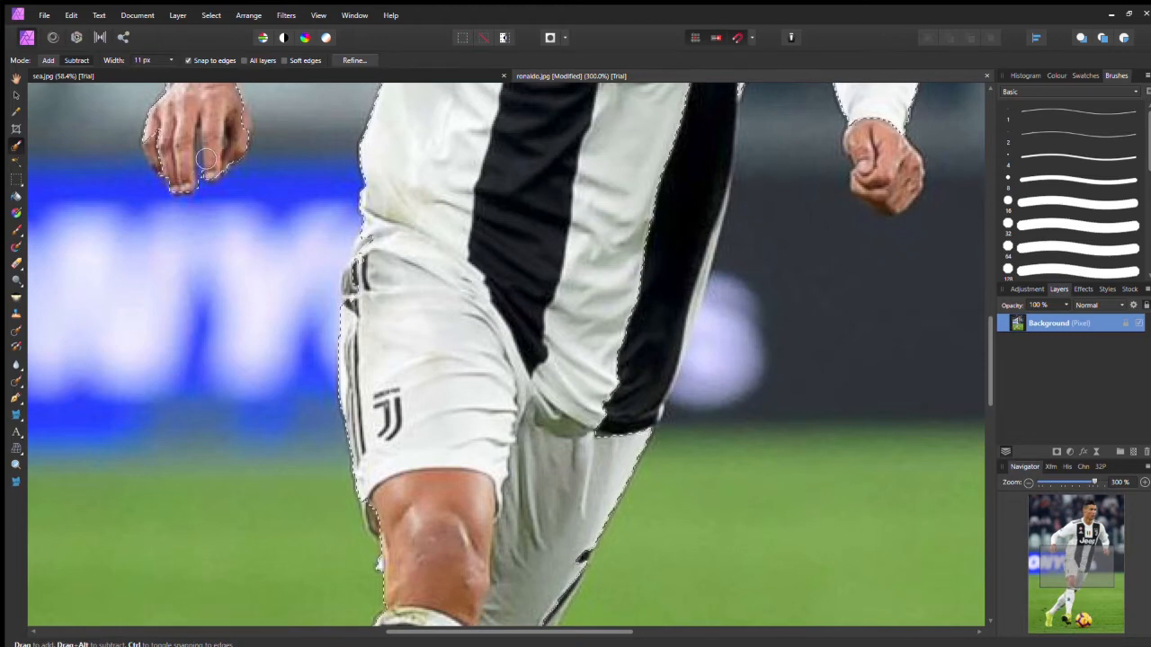
left_click_drag(193, 176, 392, 274)
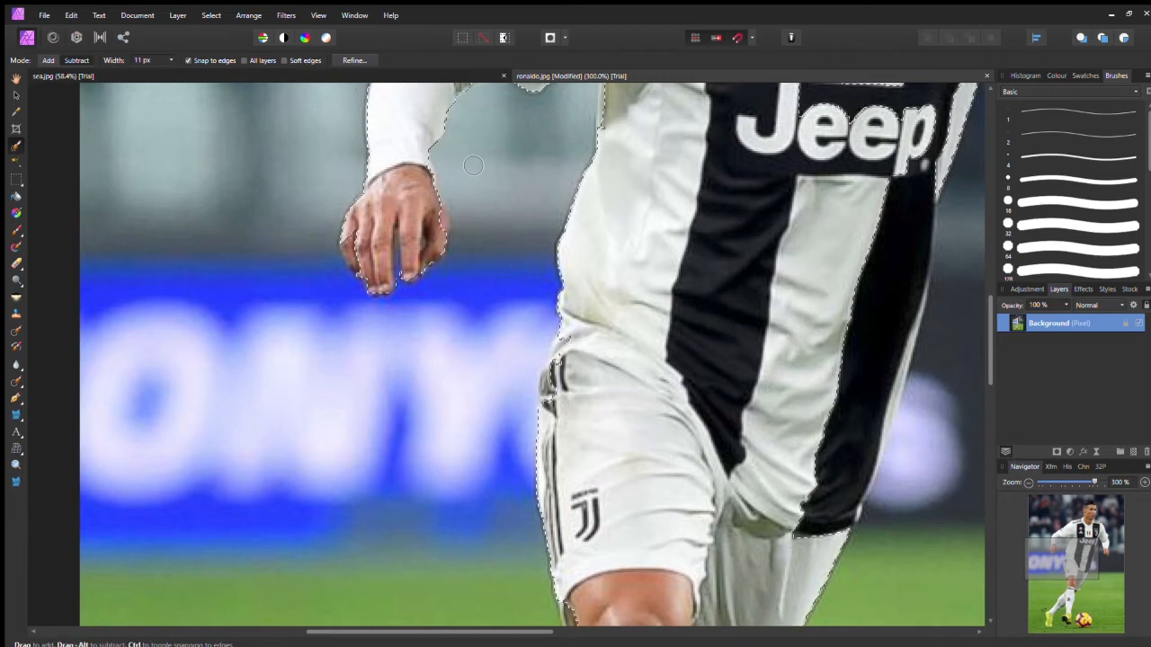
key("ctrl+1")
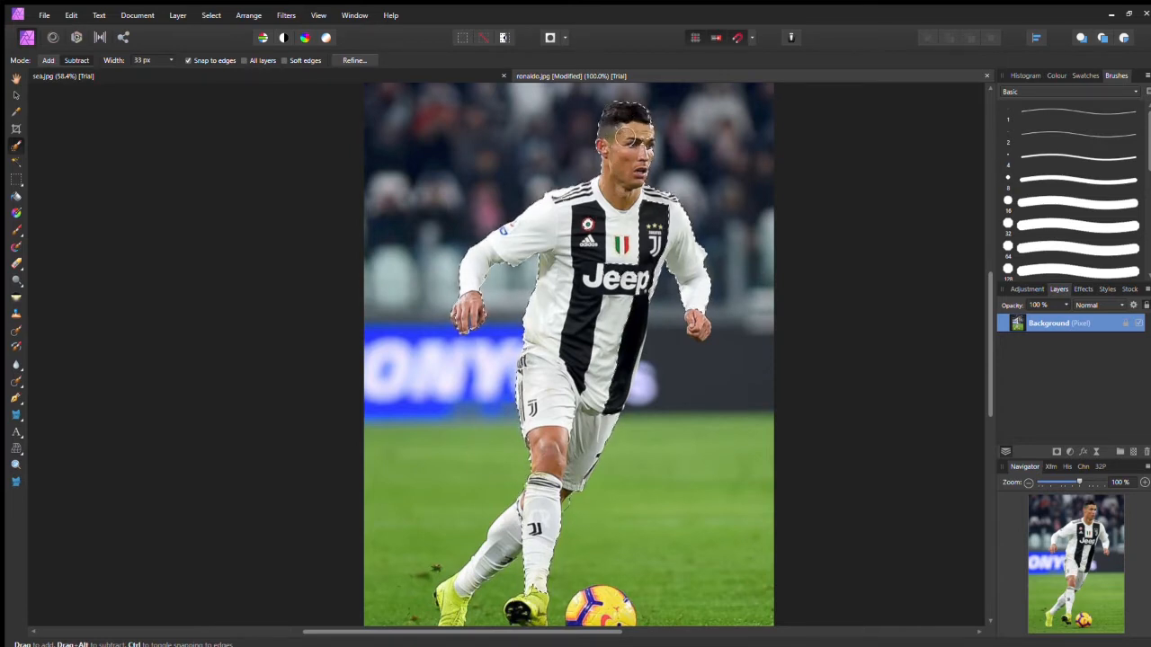
left_click_drag(709, 285, 701, 329)
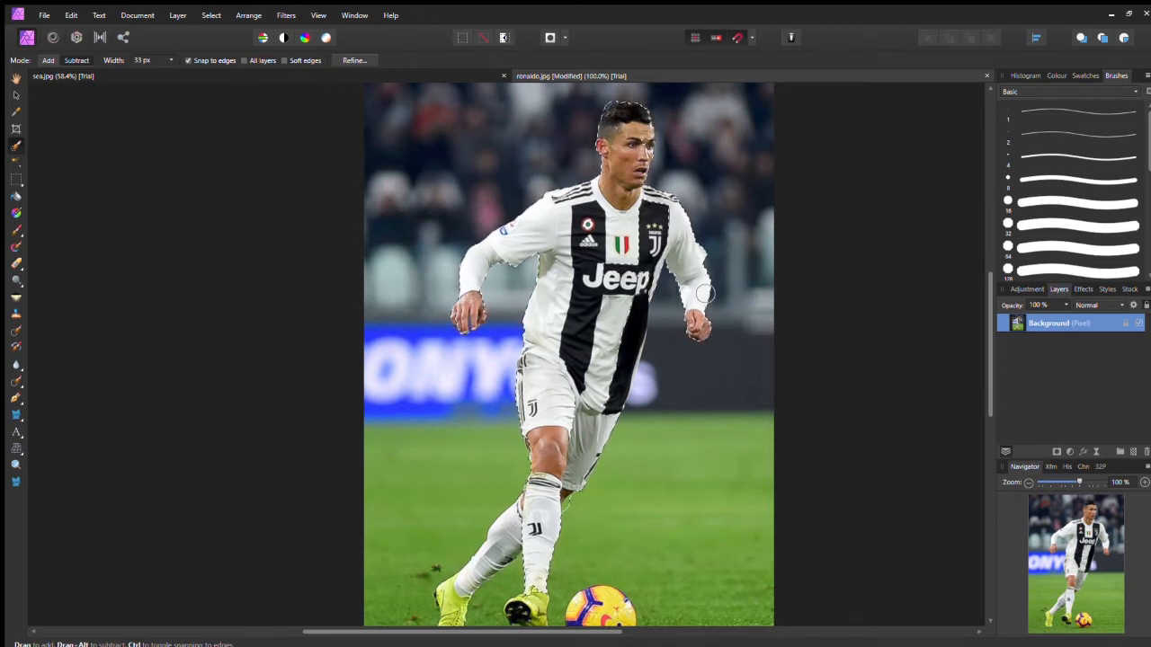
Step: Set the selection brush width to 21 px and switch the brush to Subtract mode
scroll(706, 293, "down", 3)
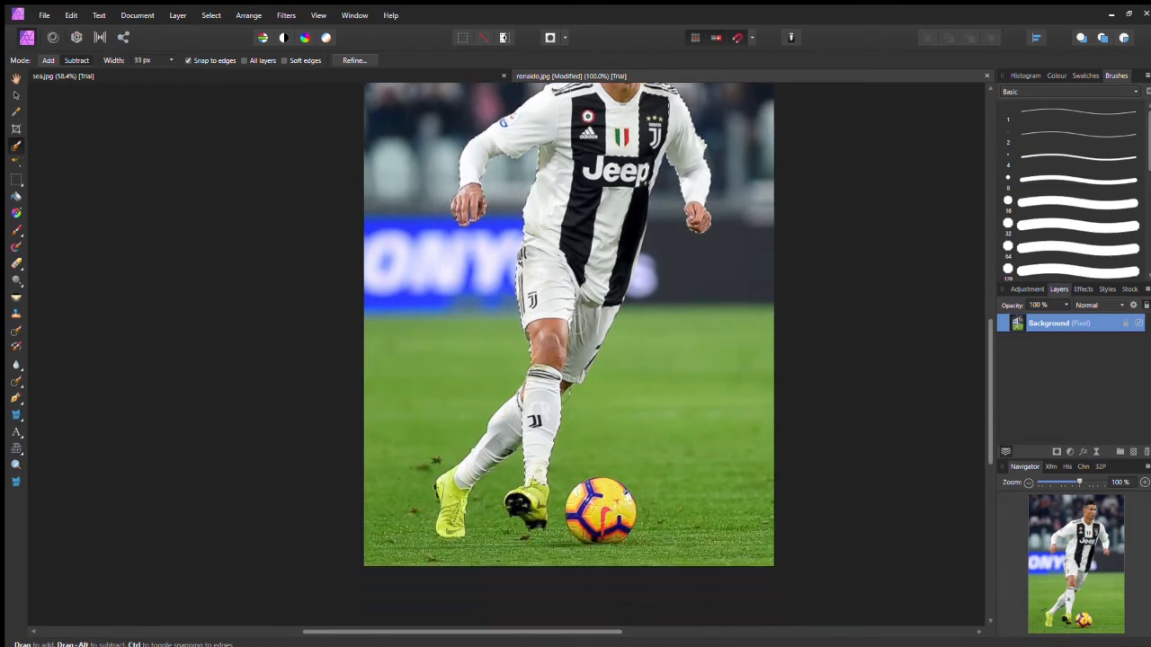
scroll(578, 342, "down", 2)
scroll(578, 319, "up", 3, "ctrl")
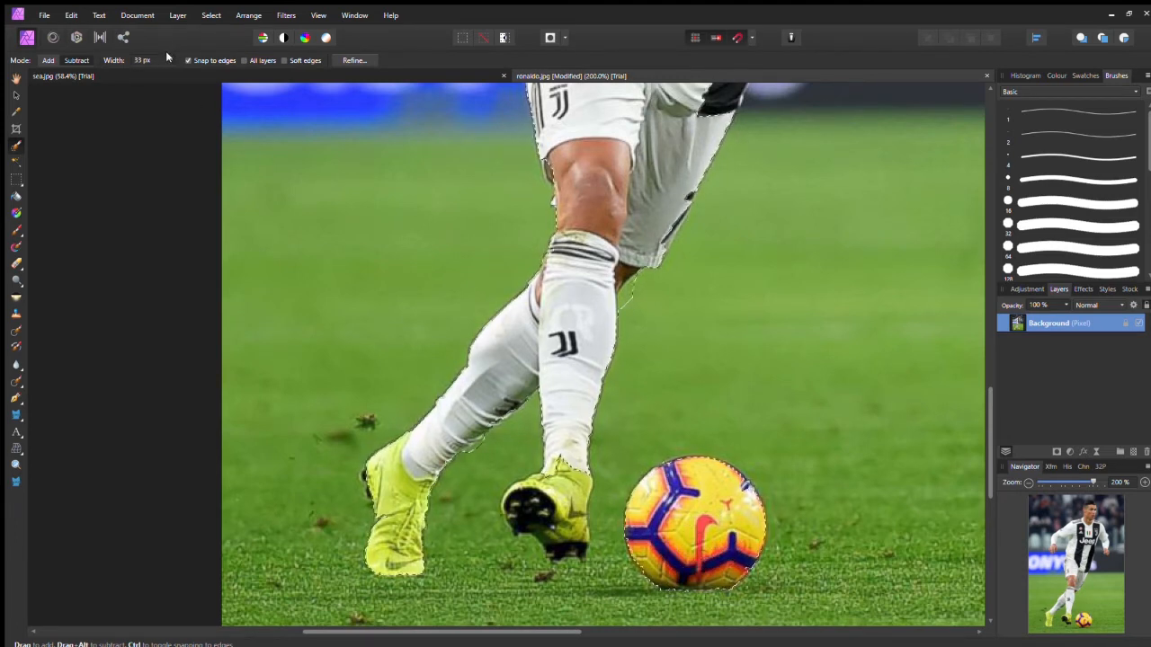
left_click_drag(124, 62, 118, 62)
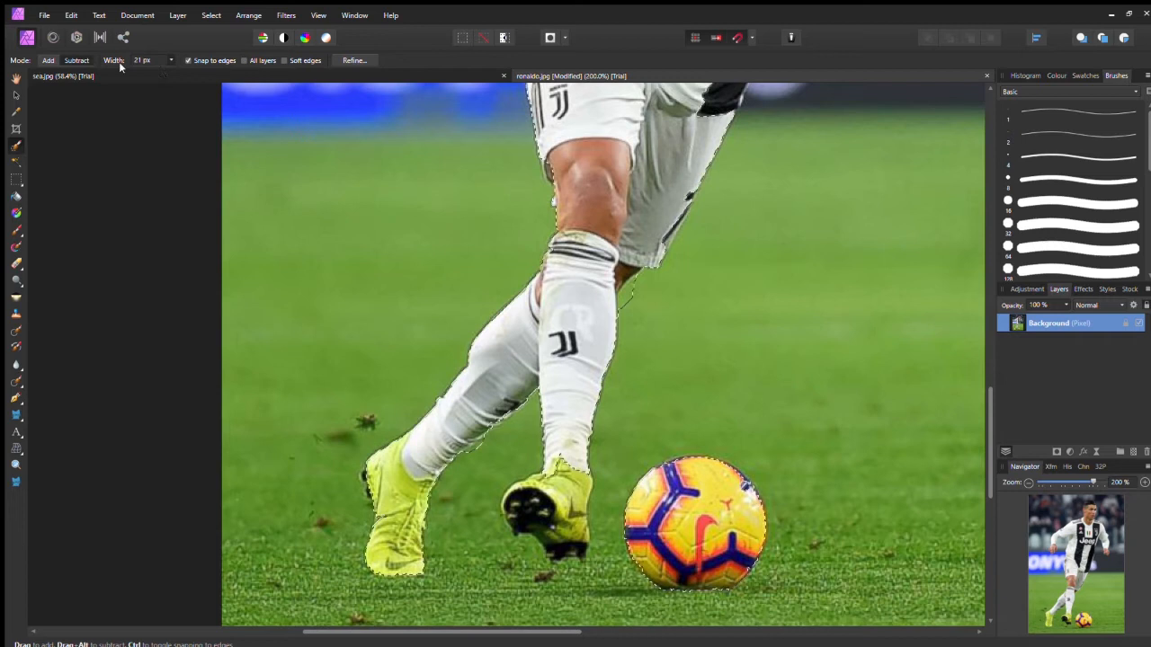
left_click(51, 59)
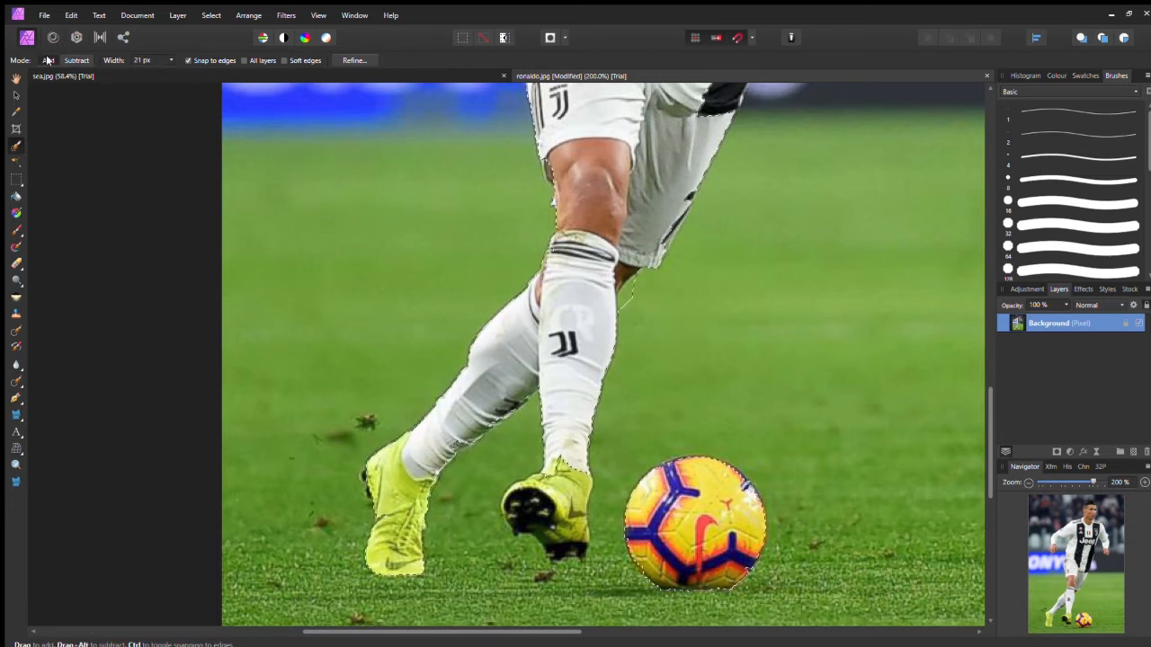
left_click(75, 59)
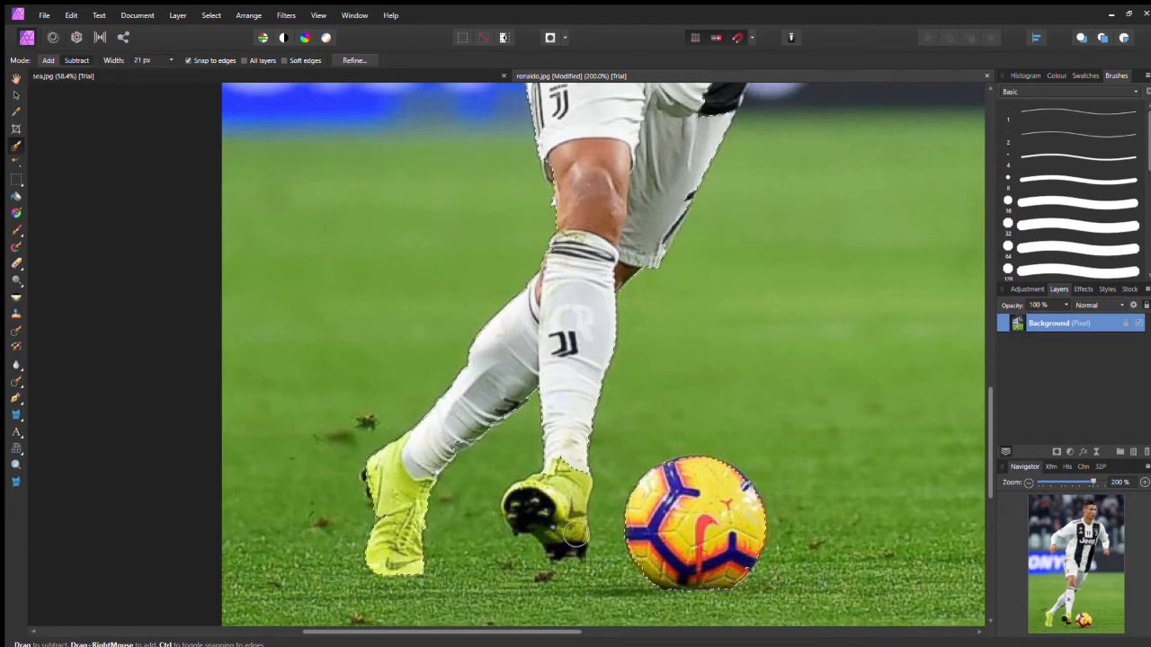
Step: Open Refine Selection for the player's selection
scroll(625, 448, "up", 5)
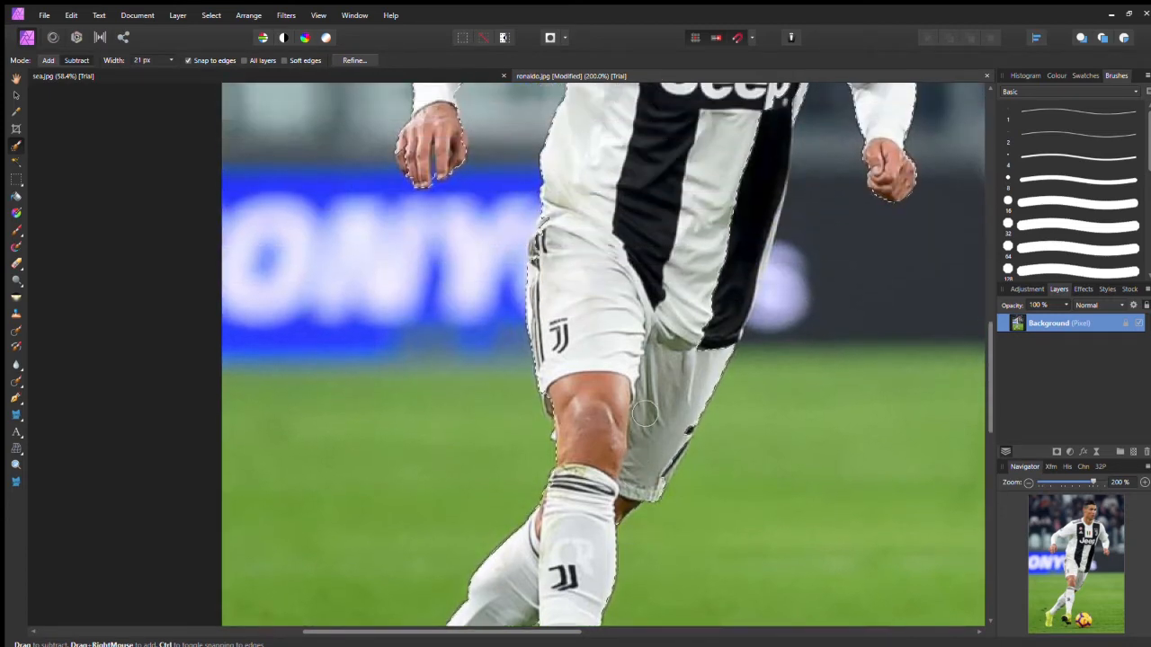
scroll(646, 413, "down", 3)
scroll(646, 414, "up", 7)
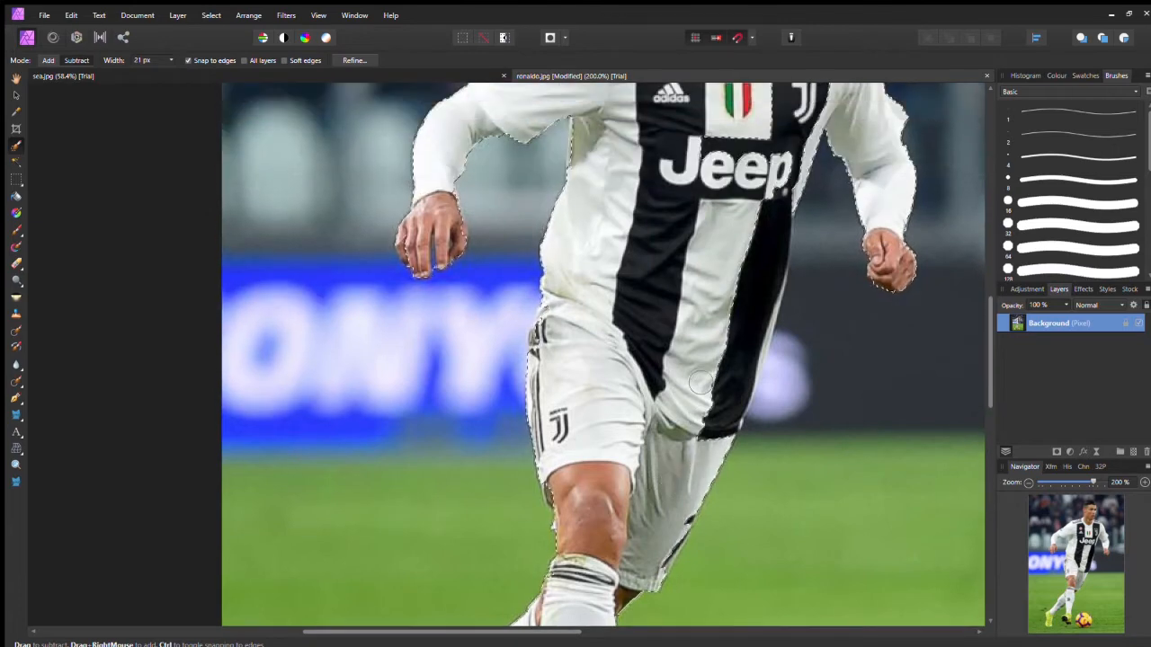
scroll(719, 381, "up", 1)
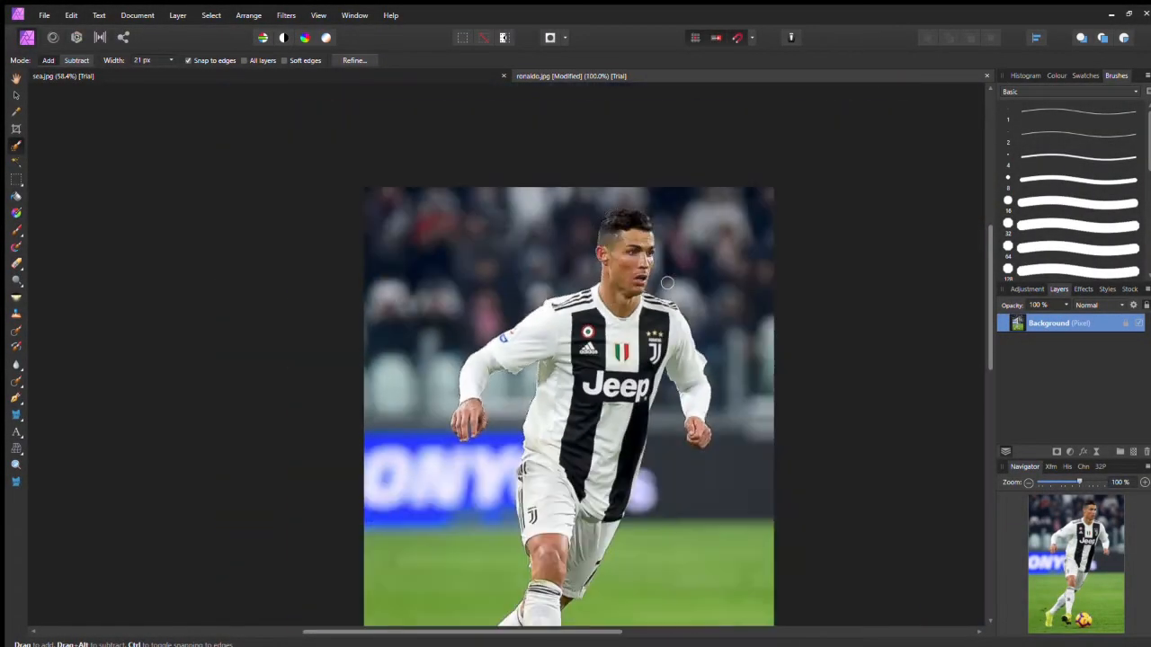
scroll(669, 286, "down", 3)
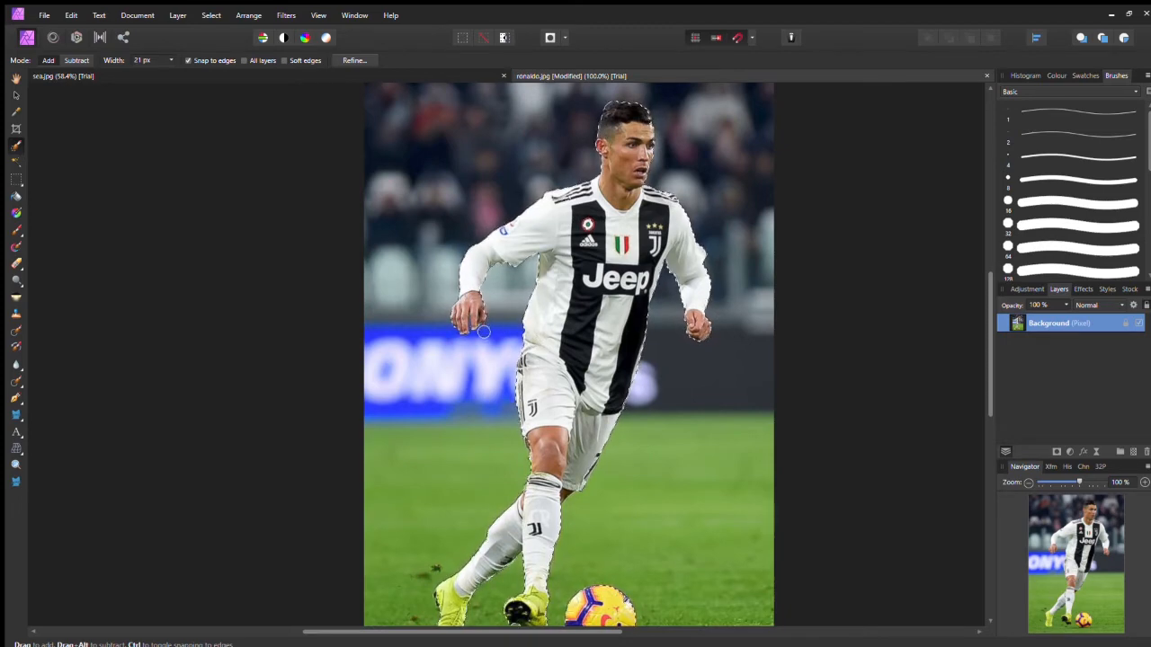
scroll(486, 322, "up", 2)
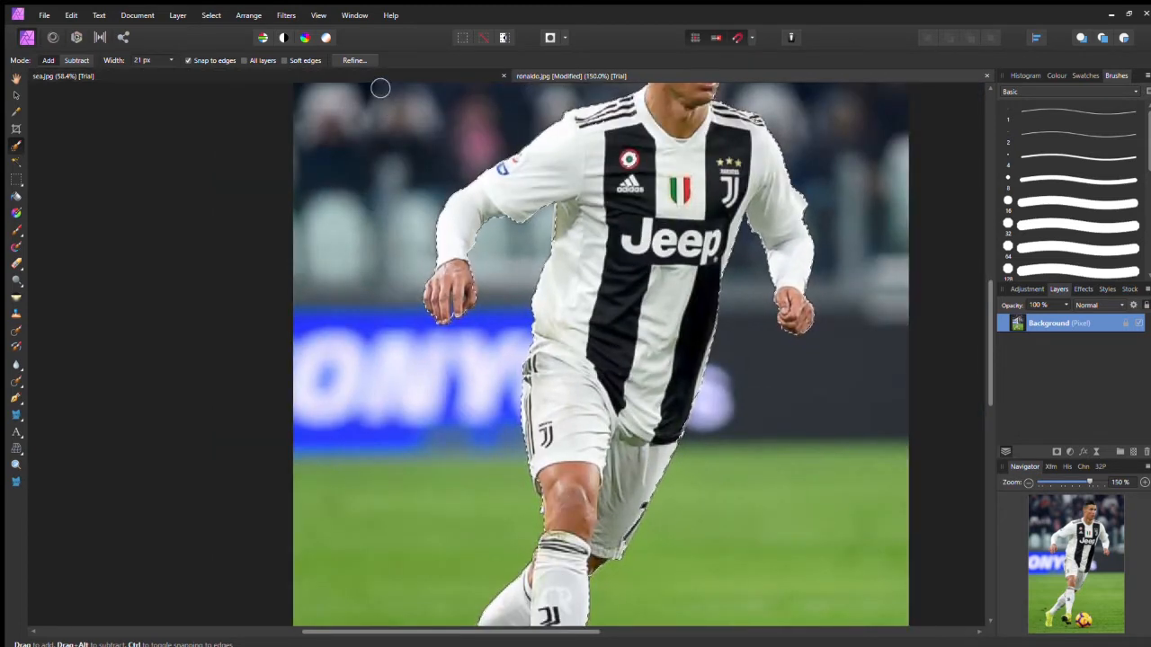
left_click(366, 60)
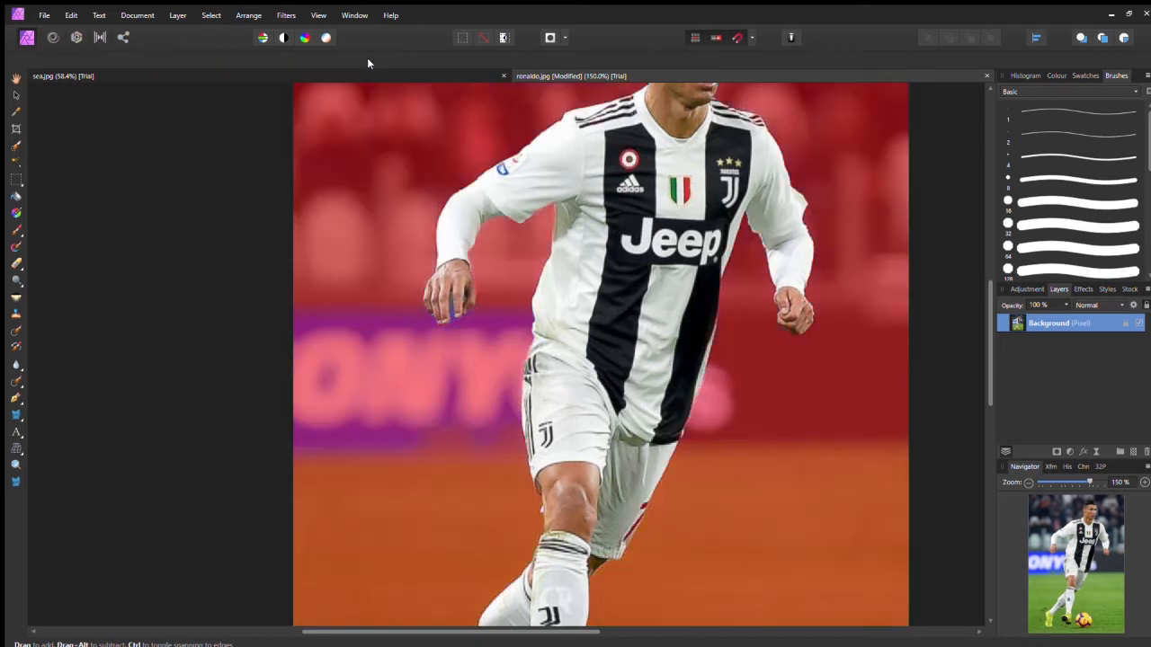
Step: Paint the matting area around the player's left hand in the refine preview
scroll(774, 222, "up", 4)
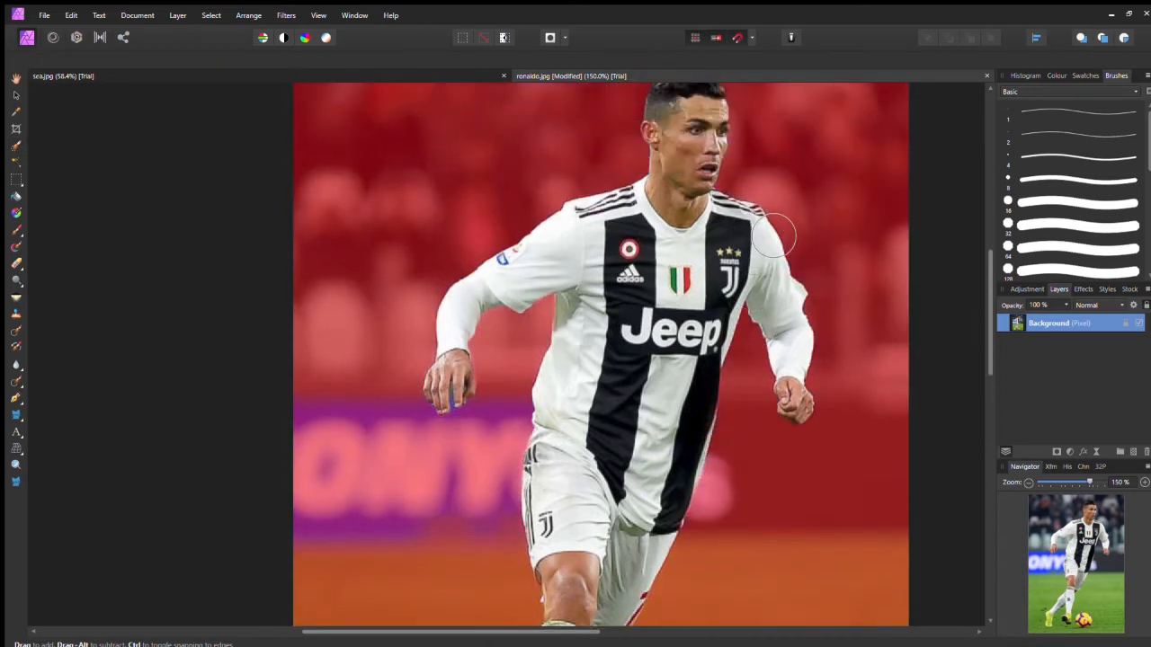
scroll(774, 222, "up", 2)
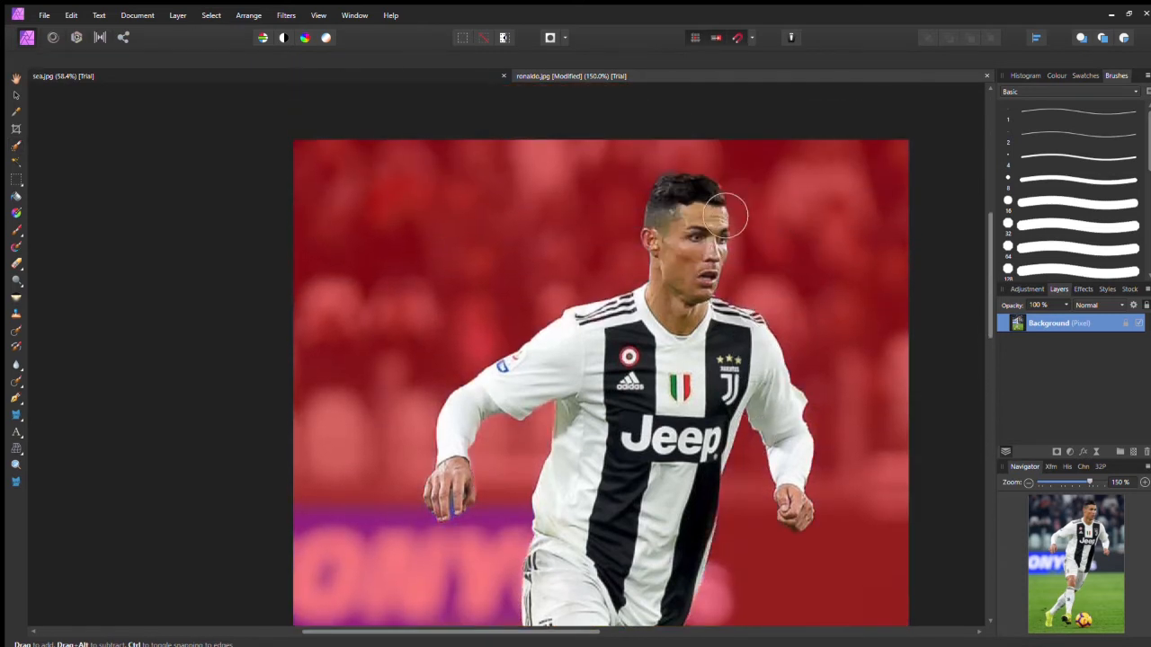
key("ctrl+plus")
key("ctrl+plus")
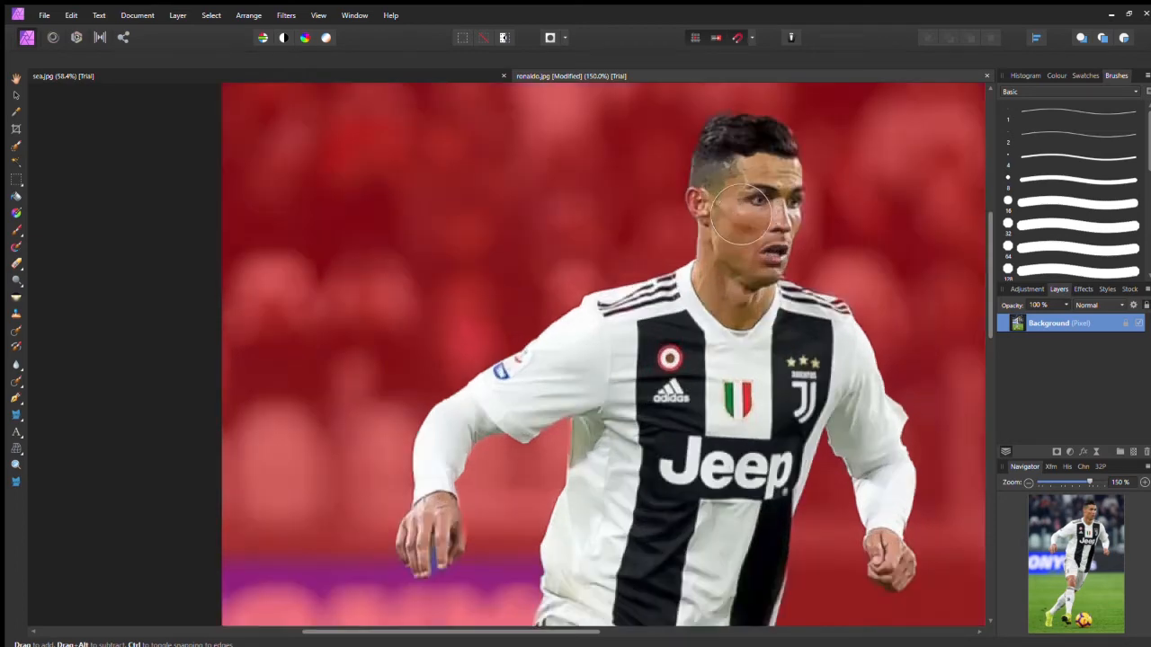
left_click_drag(385, 322, 392, 123)
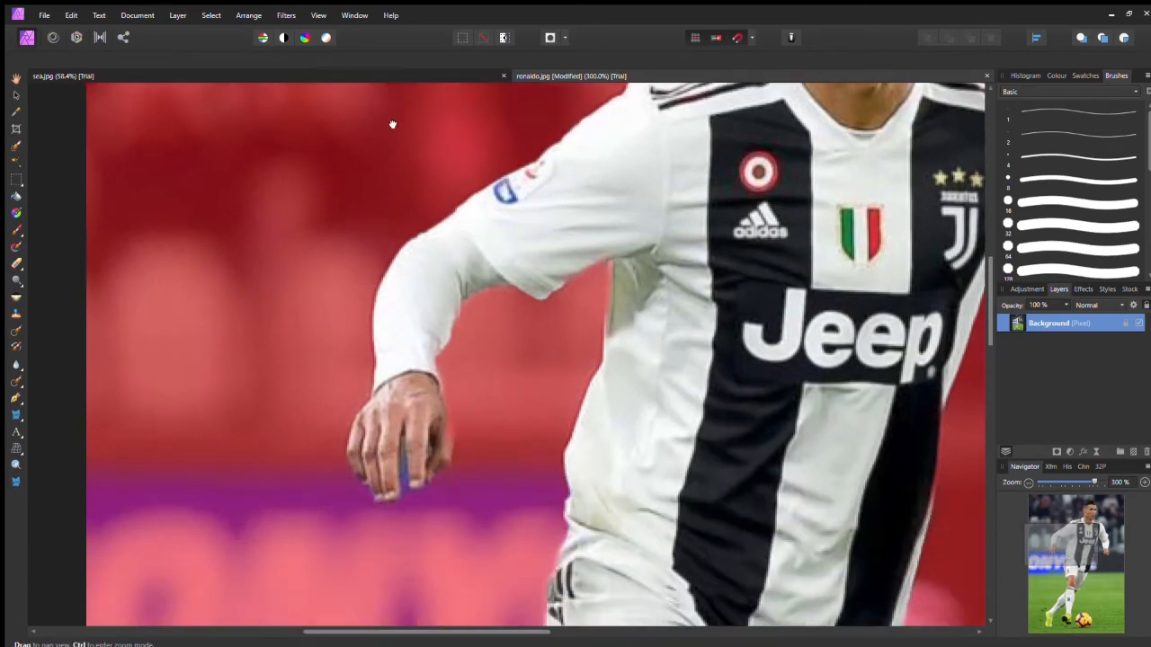
mouse_move(419, 439)
left_mouse_down()
mouse_move(425, 335)
mouse_move(465, 350)
mouse_move(455, 369)
mouse_move(396, 369)
left_mouse_up()
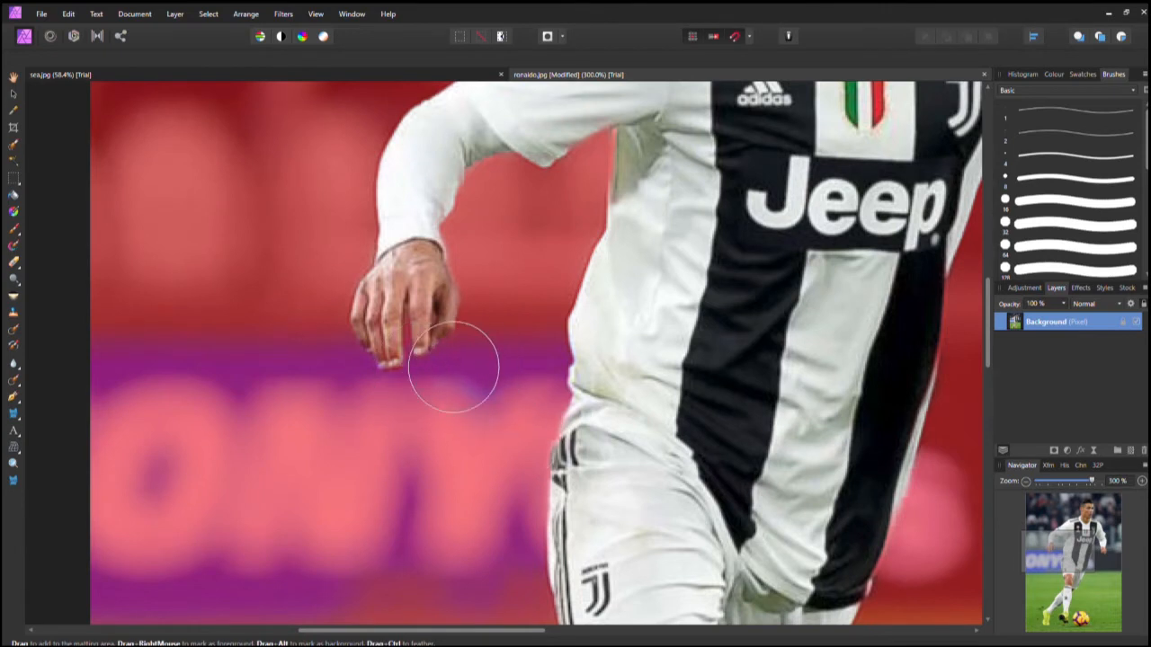
Step: Paint the matting area along the edge of the player's hair
scroll(558, 335, "up", 2)
scroll(565, 338, "up", 6)
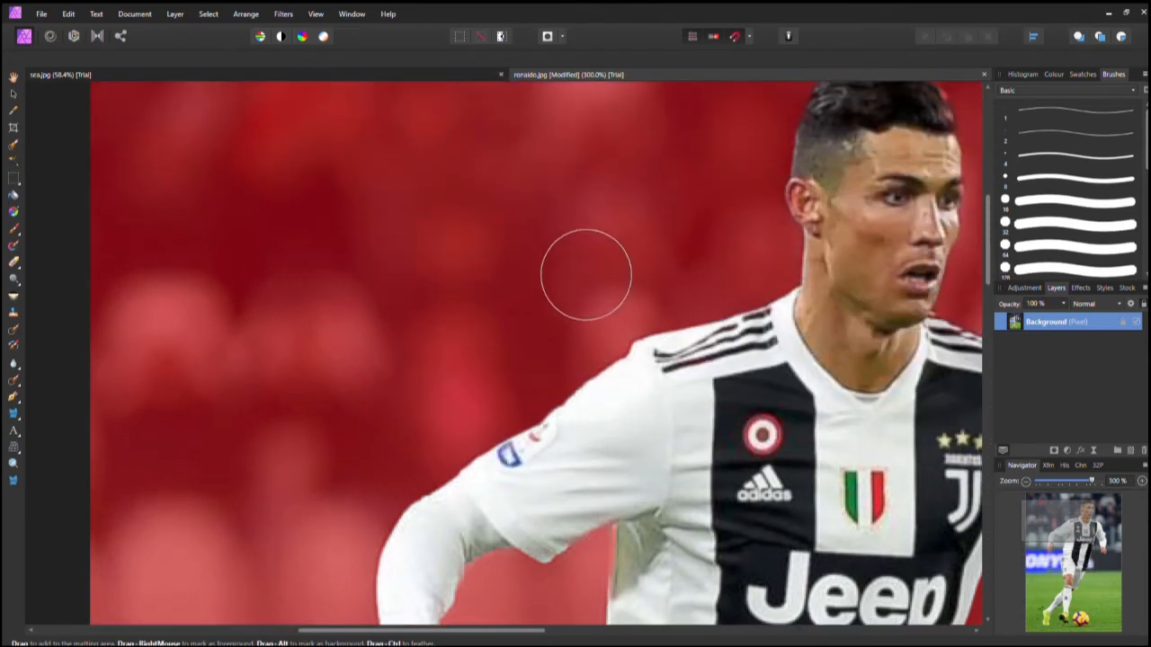
left_click_drag(531, 239, 442, 322)
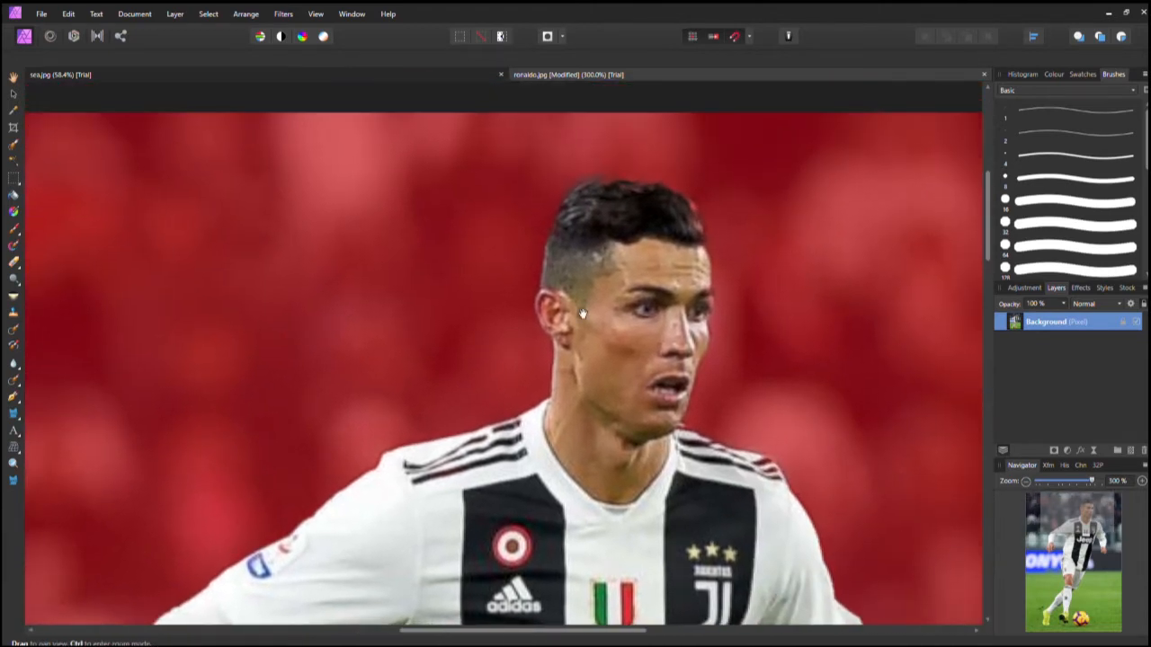
left_click_drag(580, 314, 405, 317)
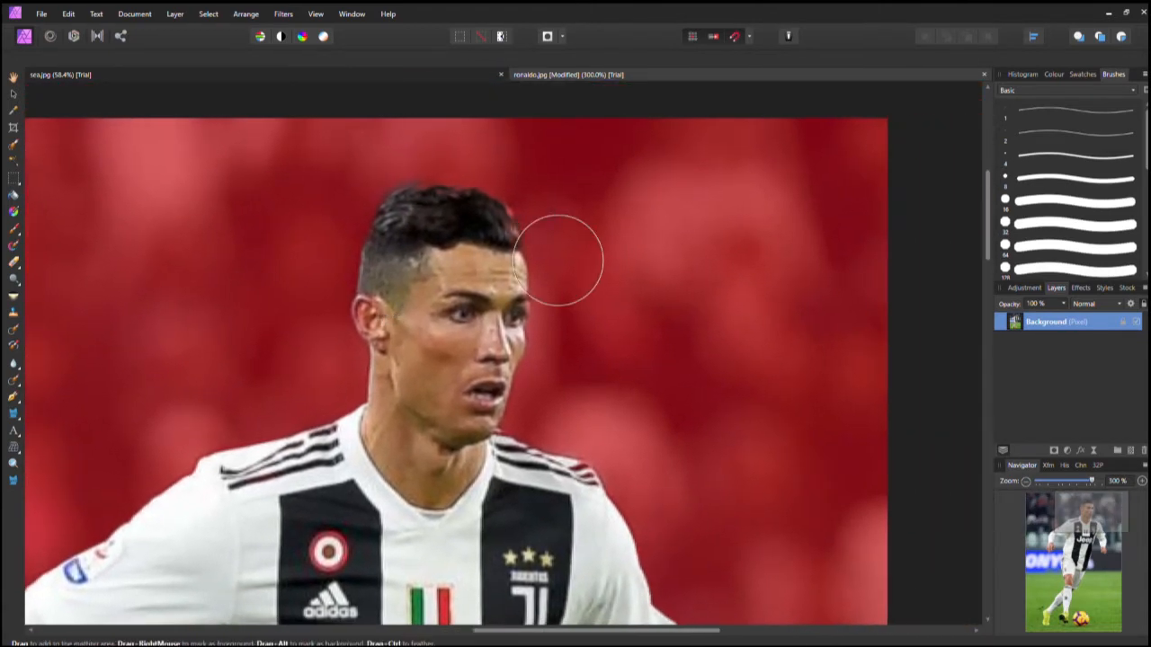
mouse_move(531, 244)
left_mouse_down()
mouse_move(518, 207)
mouse_move(409, 227)
mouse_move(385, 306)
mouse_move(381, 291)
left_mouse_up()
Step: Apply the refined selection
scroll(527, 266, "down", 3)
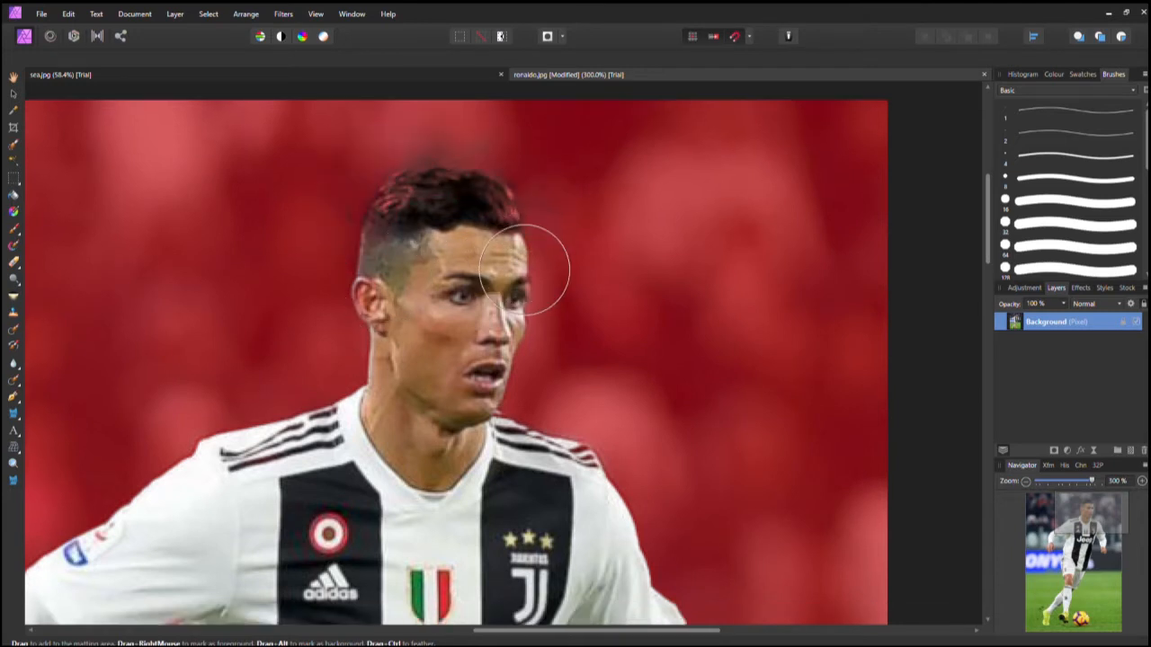
scroll(533, 266, "down", 9)
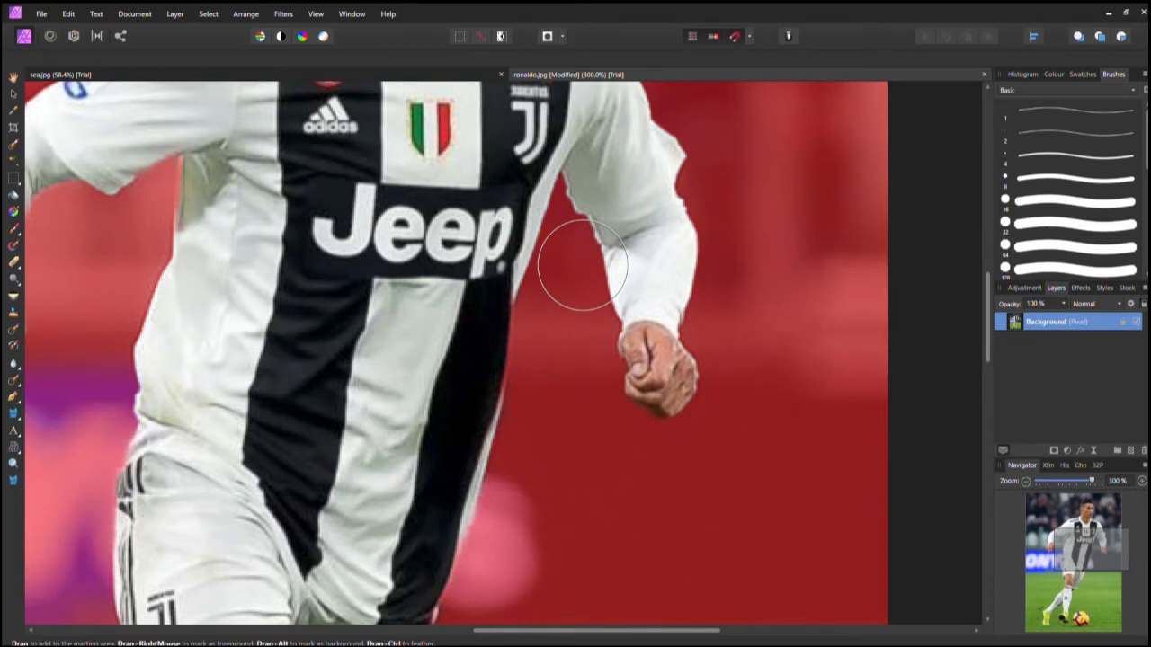
key("ctrl+1")
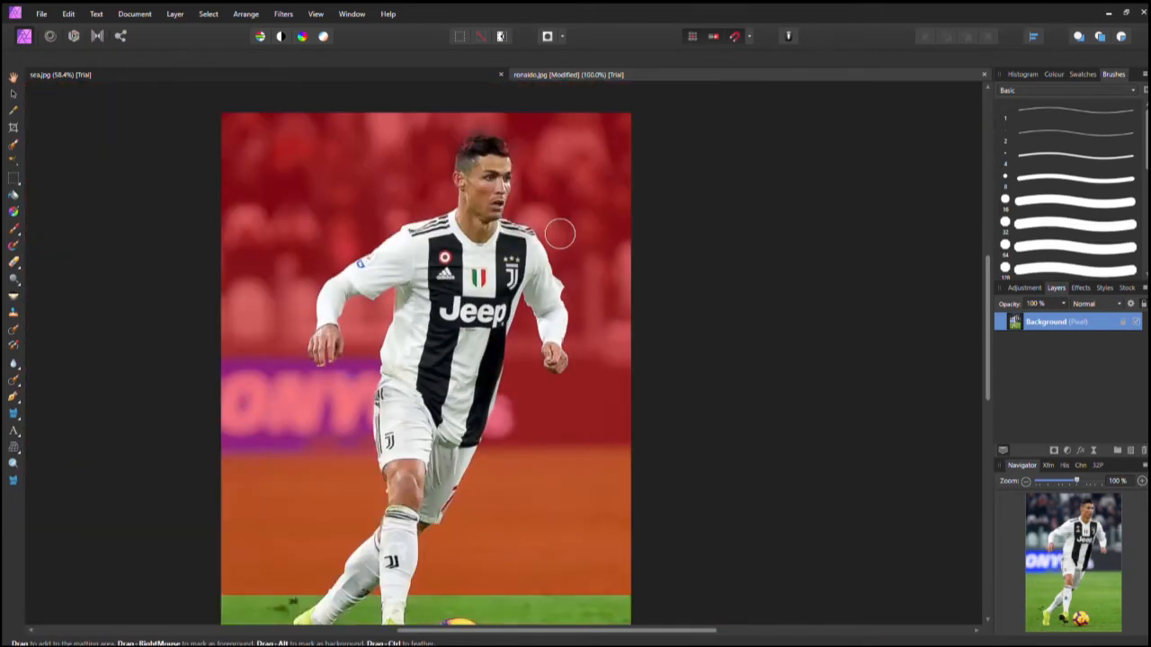
scroll(447, 205, "down", 2)
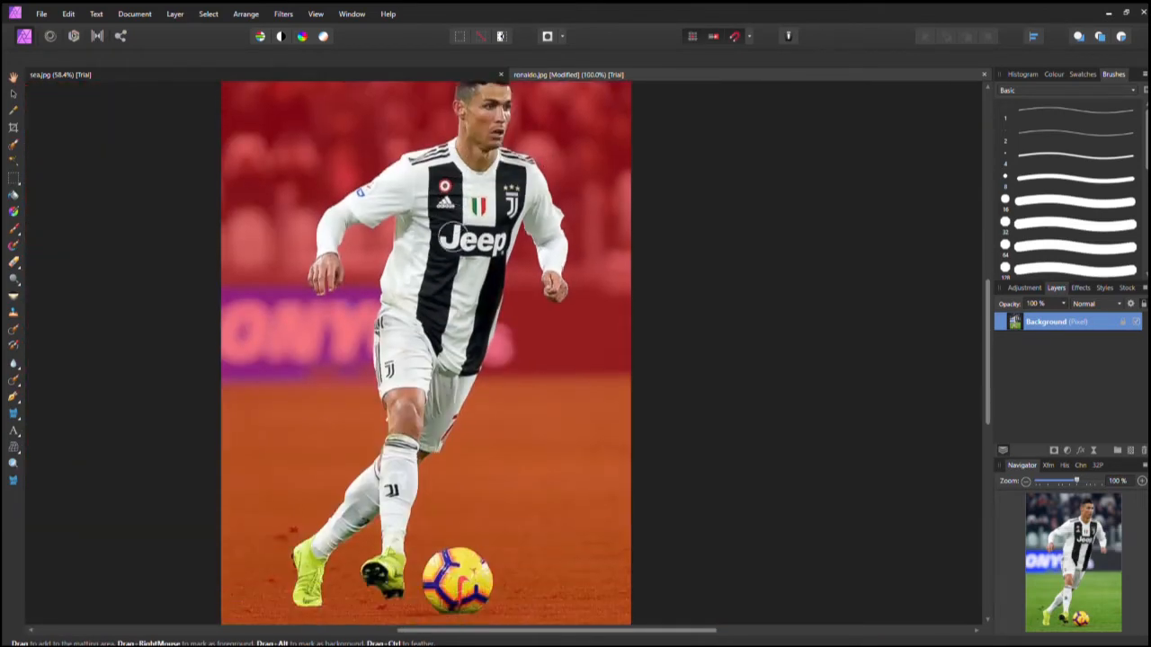
left_click(879, 592)
Step: Add a mask to the background layer from the selection to remove the backdrop
scroll(650, 375, "up", 3)
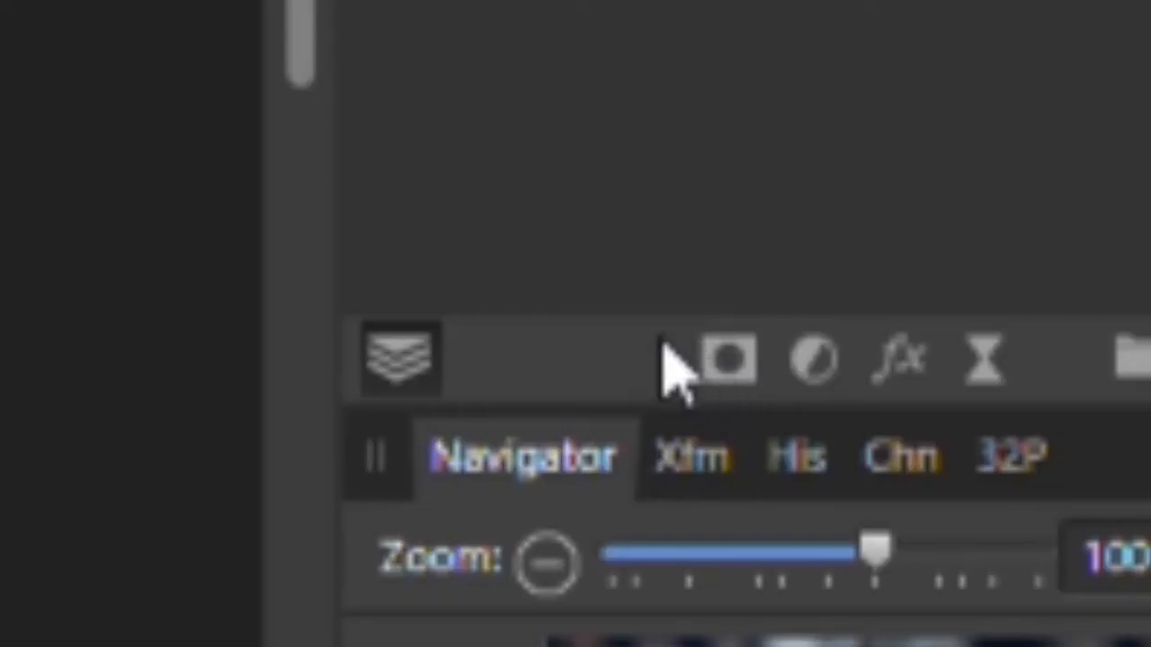
left_click(704, 367)
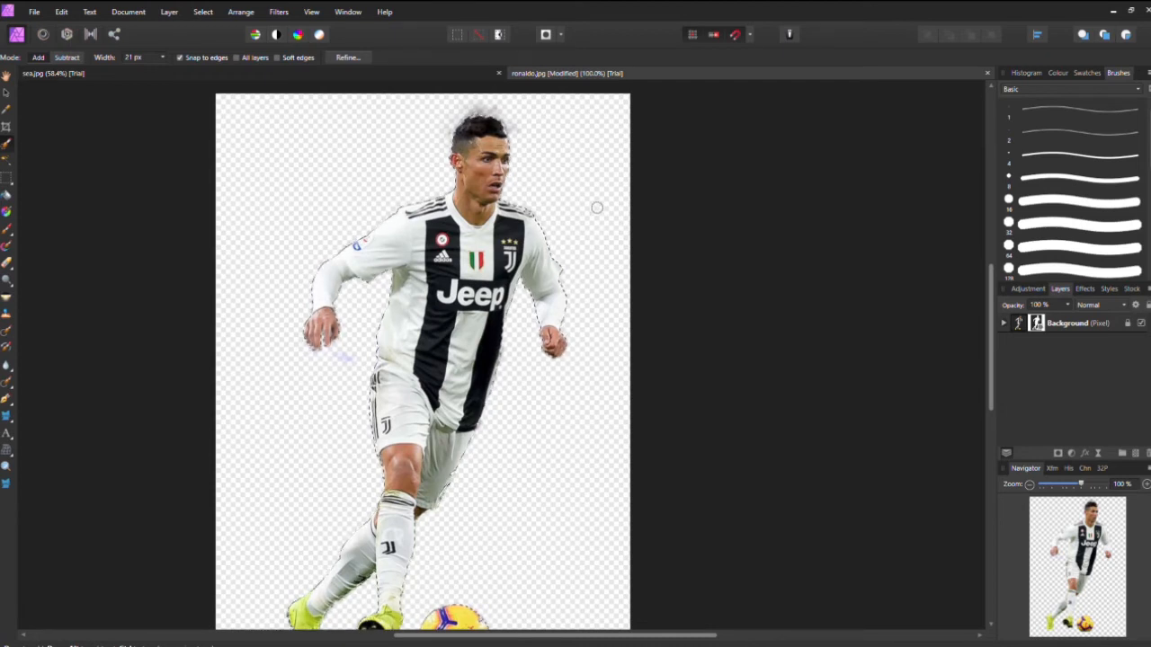
Step: Deselect, then paint out the grey haze around the player's hair with the Paint Brush on the mask
key("ctrl+d")
scroll(494, 346, "up", 5)
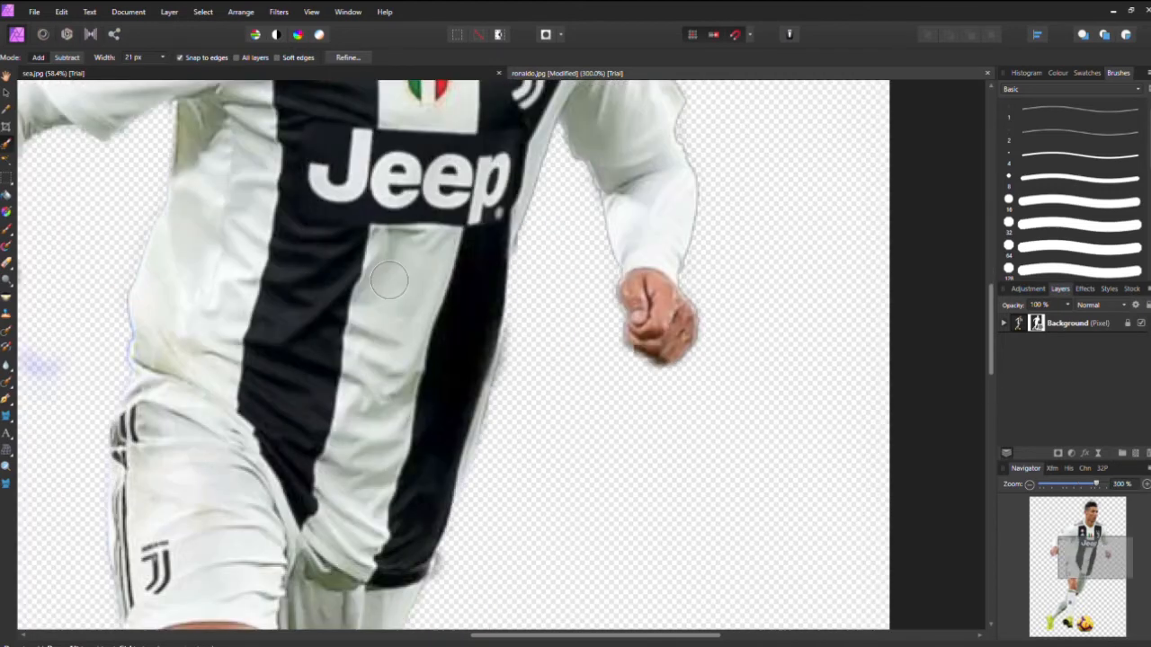
scroll(444, 303, "up", 2)
scroll(444, 304, "up", 10)
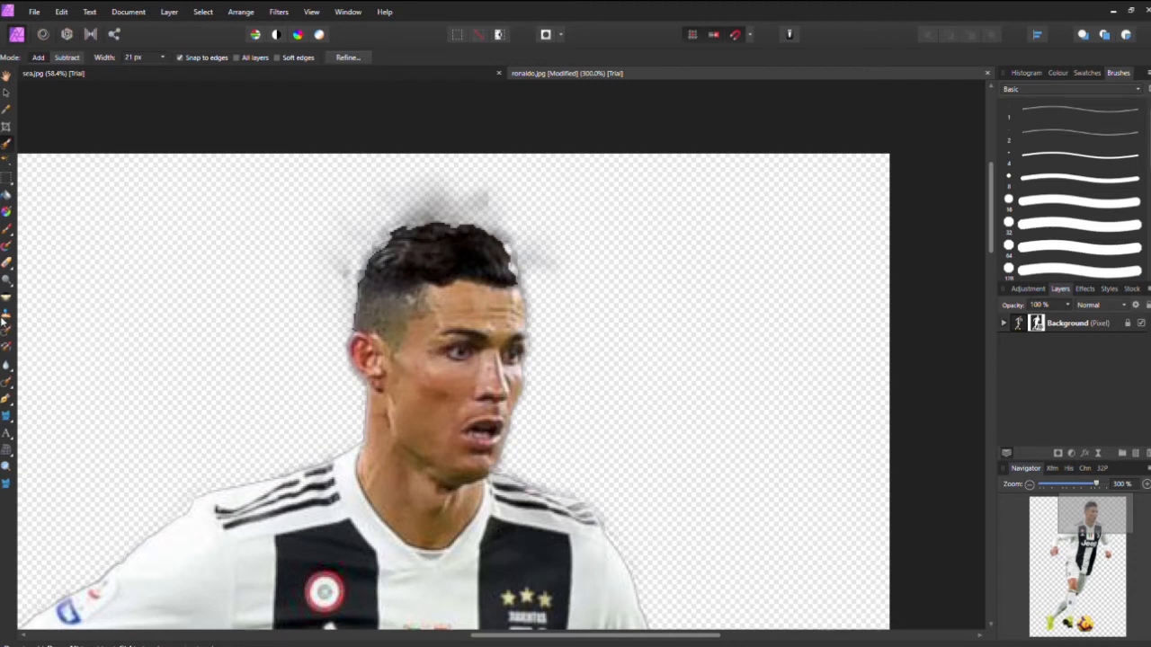
left_click(5, 228)
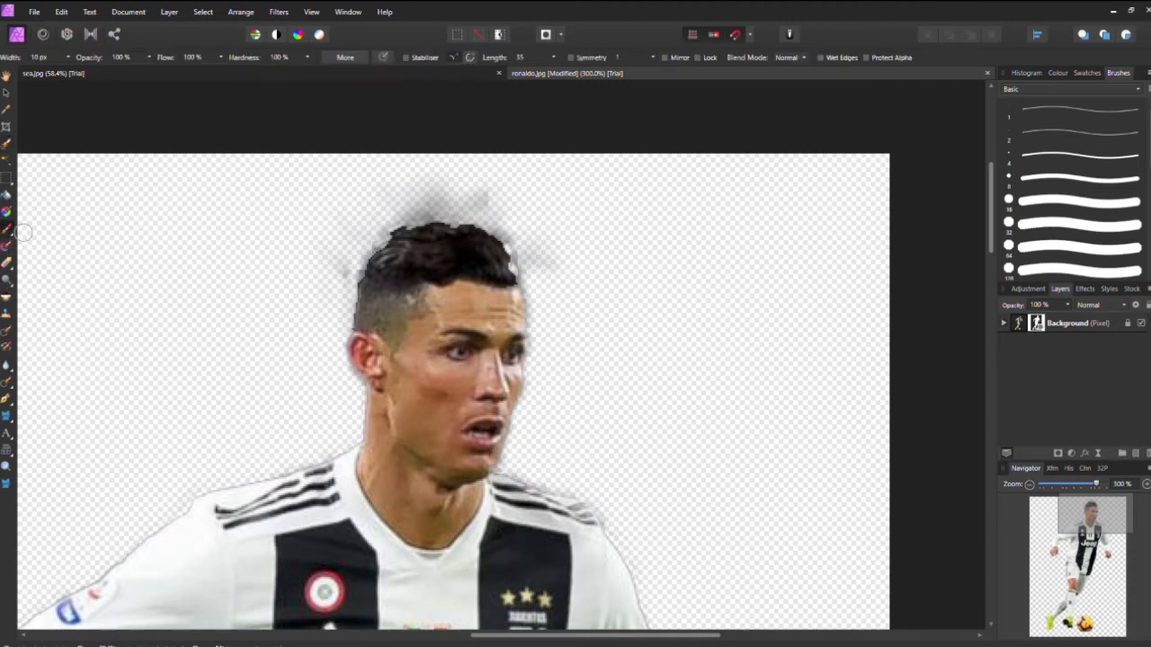
left_click(1057, 72)
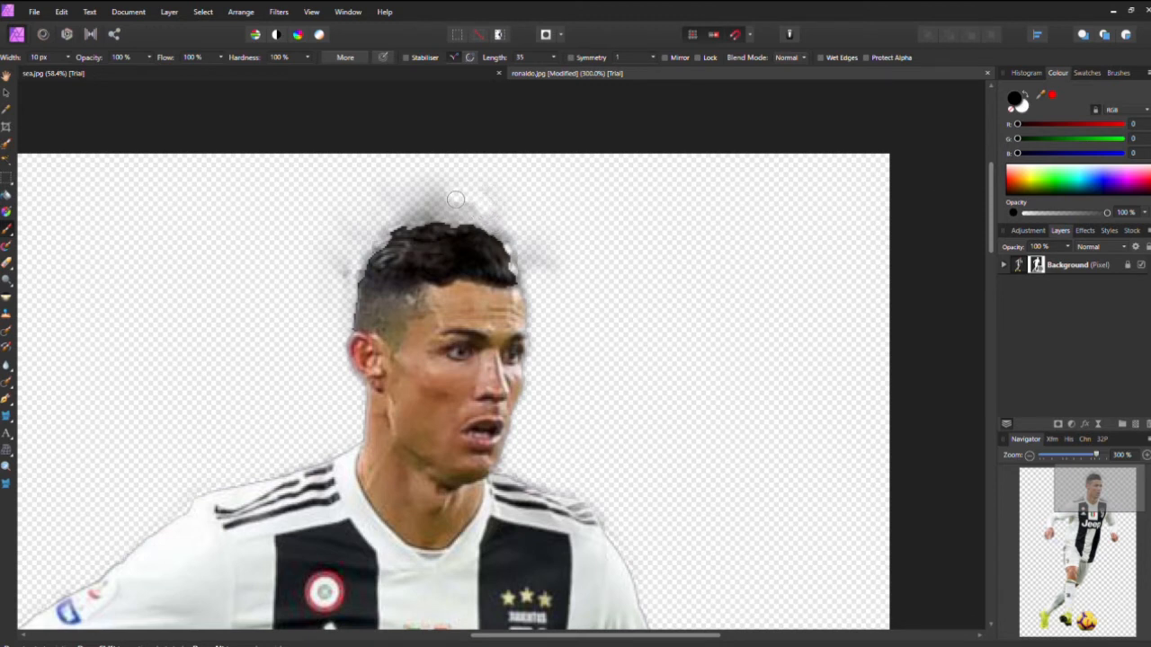
mouse_move(456, 199)
left_mouse_down()
mouse_move(509, 208)
mouse_move(421, 204)
mouse_move(487, 197)
mouse_move(389, 225)
mouse_move(478, 218)
mouse_move(519, 250)
mouse_move(534, 296)
left_mouse_up()
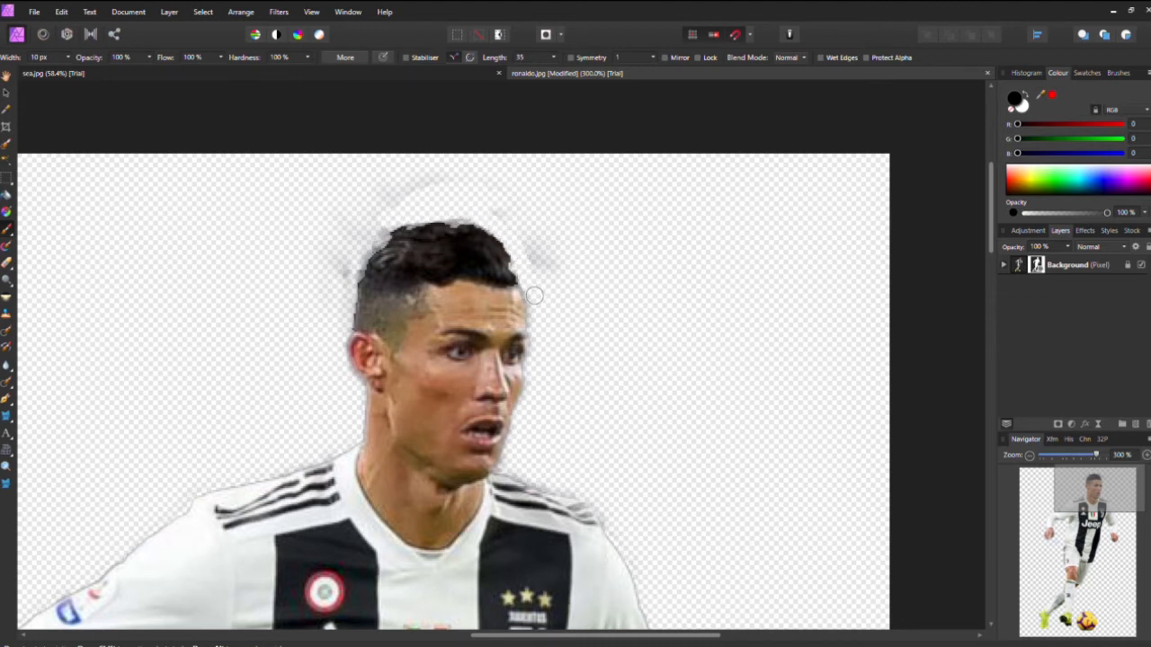
mouse_move(443, 186)
left_mouse_down()
mouse_move(392, 212)
mouse_move(381, 194)
mouse_move(407, 182)
mouse_move(490, 188)
mouse_move(552, 260)
mouse_move(543, 273)
mouse_move(526, 224)
mouse_move(419, 217)
mouse_move(387, 229)
mouse_move(336, 295)
left_mouse_up()
Step: Paint out the blue haze below the player's left hand on the mask
scroll(300, 318, "down", 5)
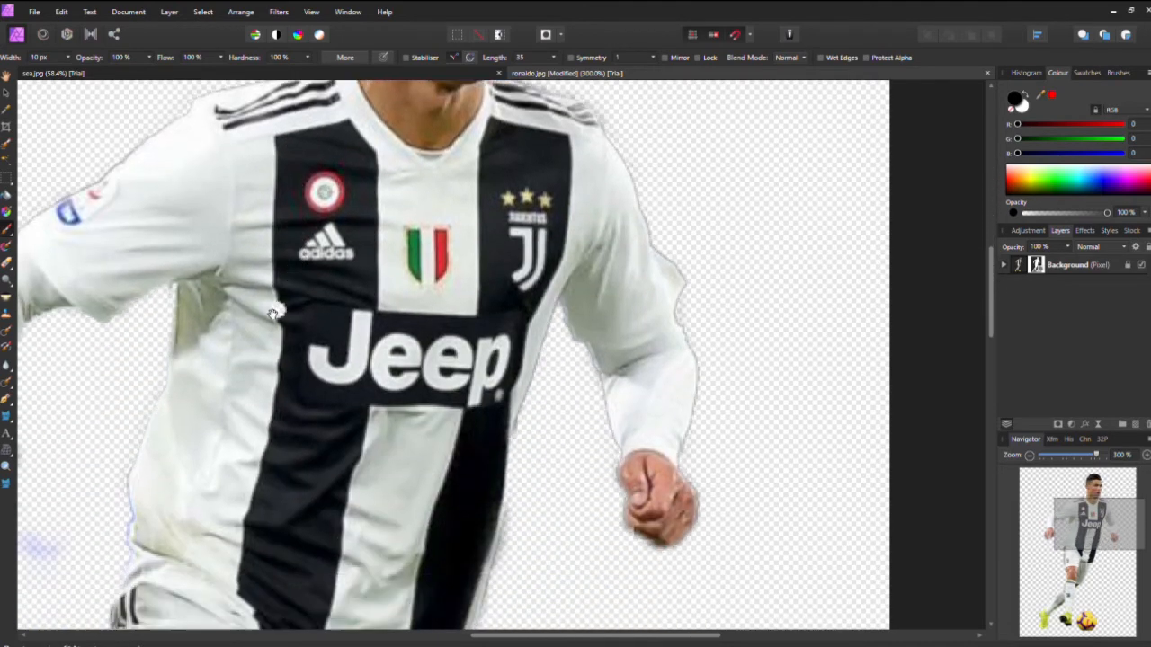
left_click_drag(272, 313, 714, 258)
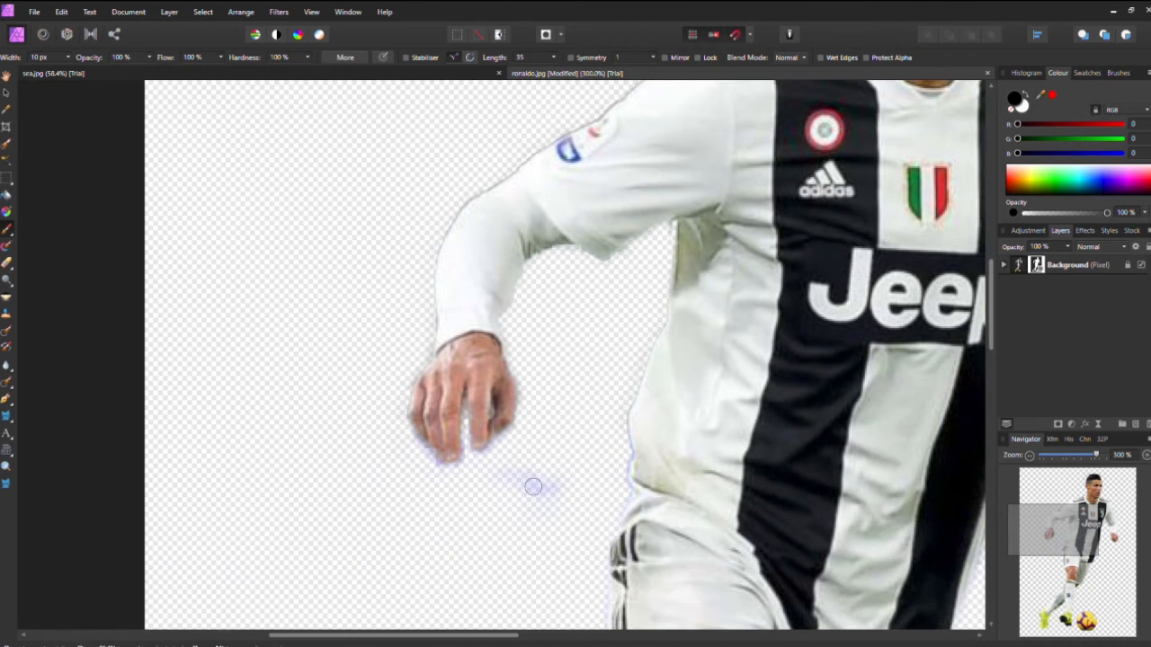
mouse_move(534, 487)
left_mouse_down()
mouse_move(558, 501)
mouse_move(482, 477)
mouse_move(505, 447)
mouse_move(506, 458)
mouse_move(460, 477)
mouse_move(437, 475)
mouse_move(443, 457)
mouse_move(491, 454)
mouse_move(482, 437)
left_mouse_up()
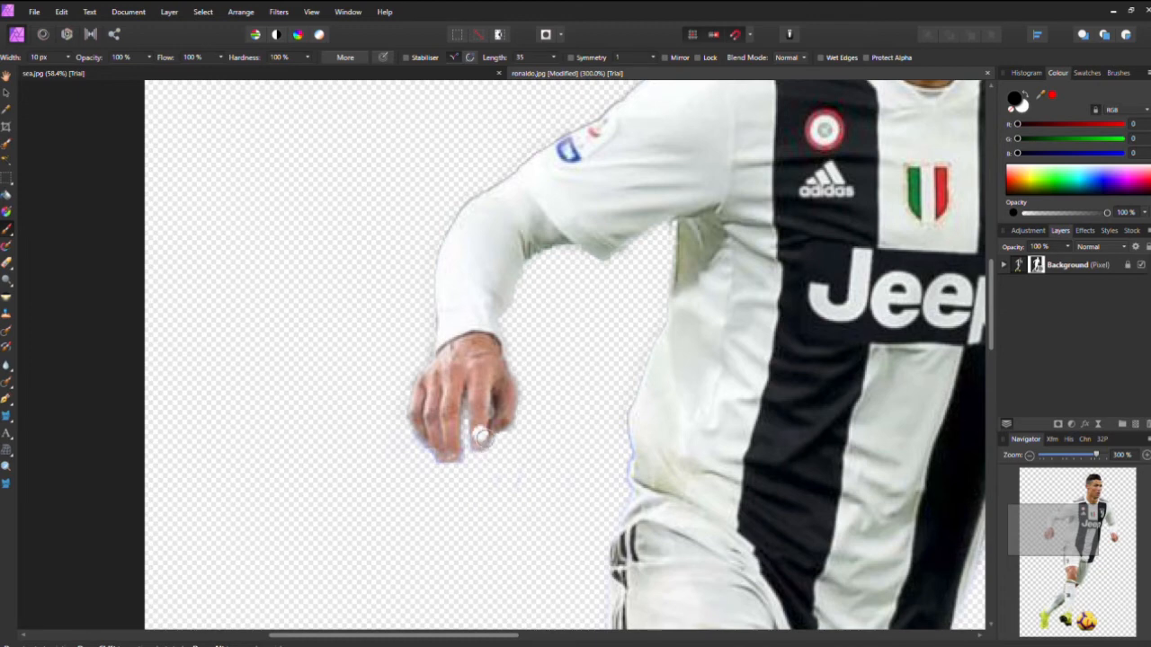
key("ctrl+0")
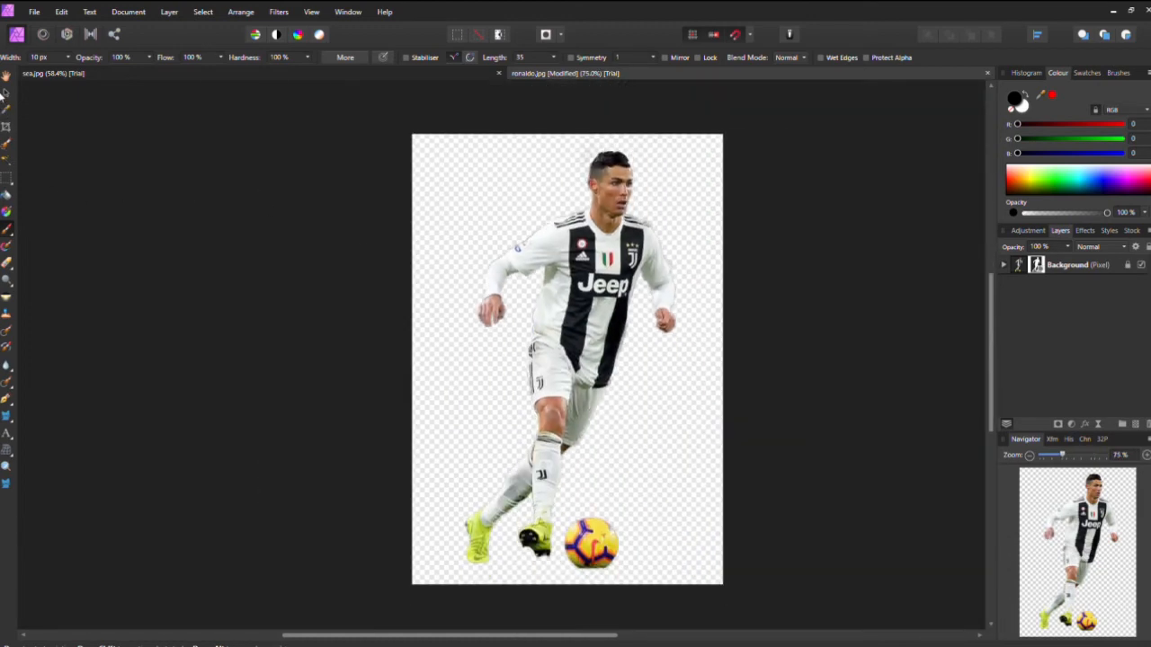
left_click(5, 92)
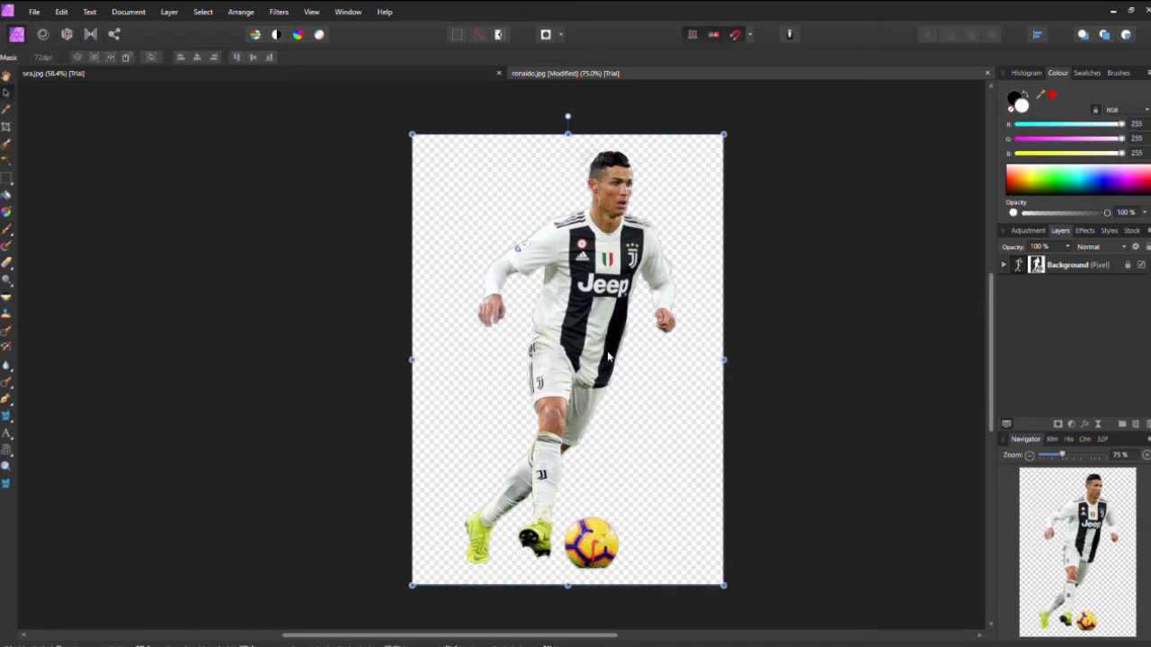
left_click_drag(607, 358, 353, 430)
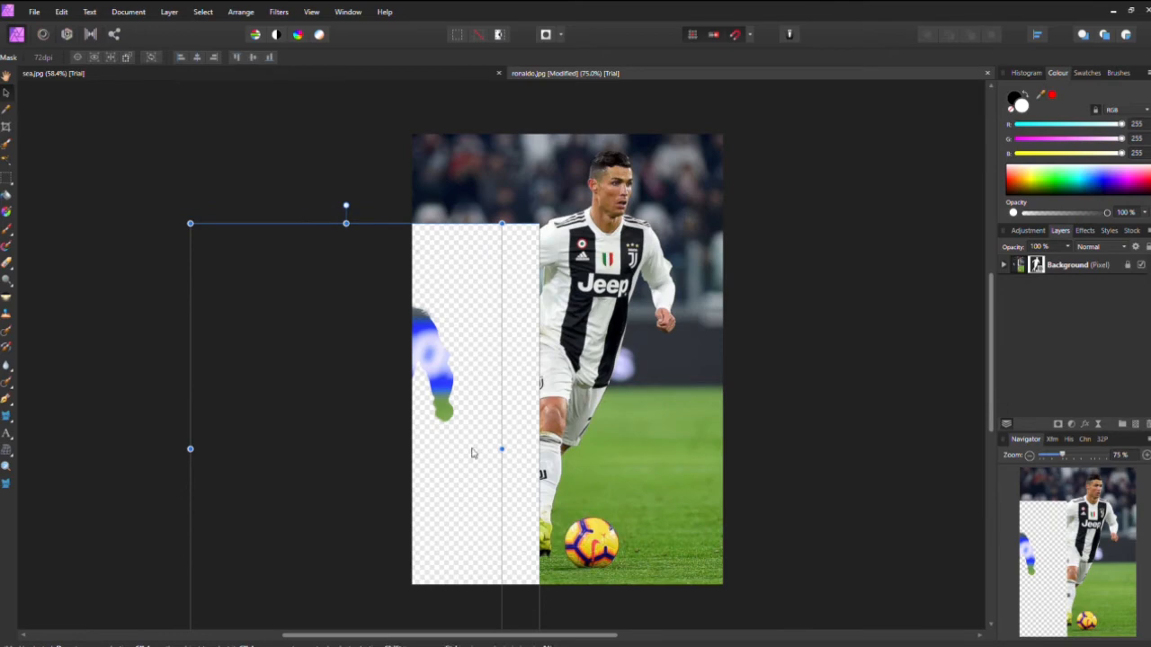
left_click_drag(473, 453, 684, 374)
left_click(806, 428)
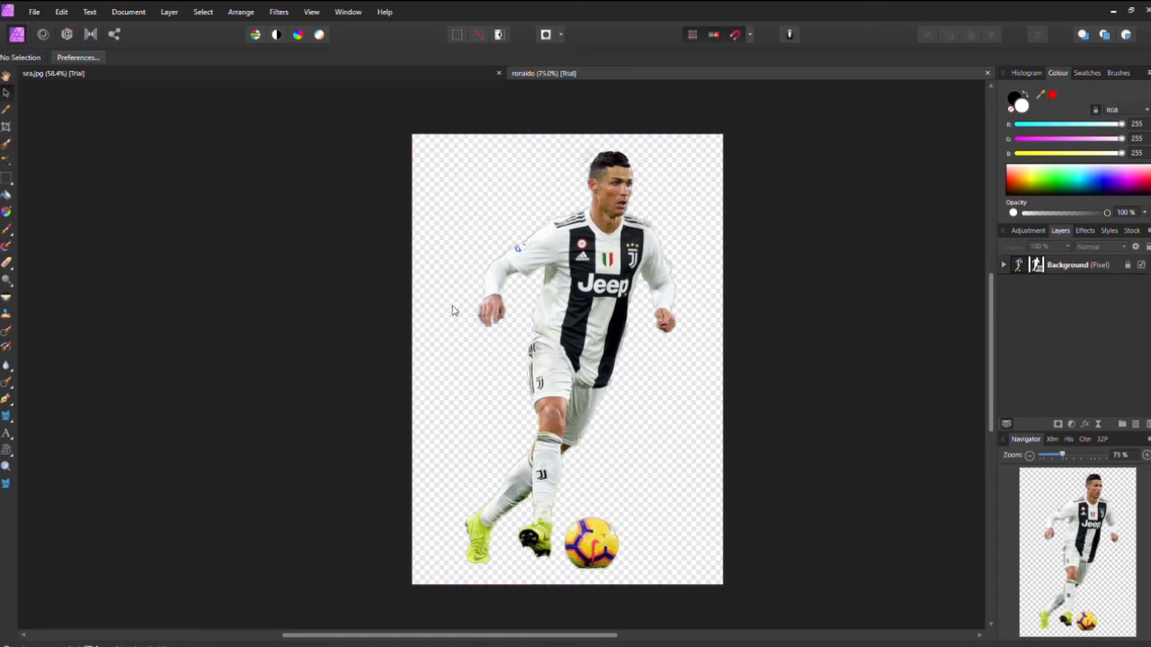
Step: Close the player's document and place the ronaldo cut file into the sea image
left_click(983, 72)
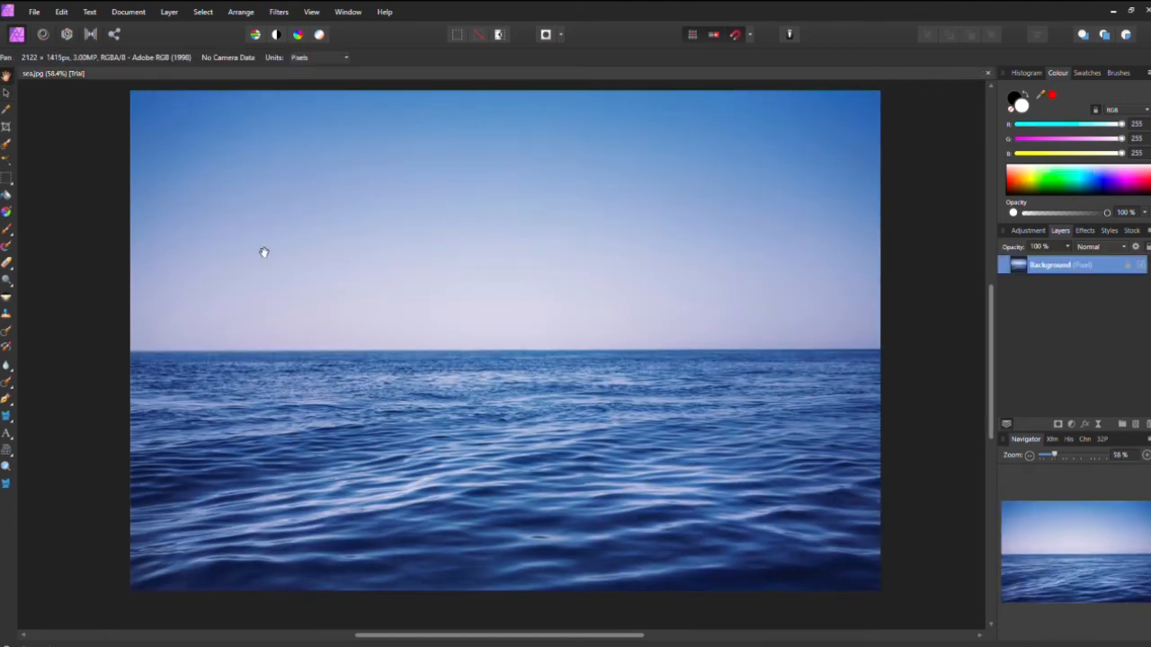
mouse_move(537, 343)
left_mouse_down()
mouse_move(494, 361)
mouse_move(529, 364)
left_mouse_up()
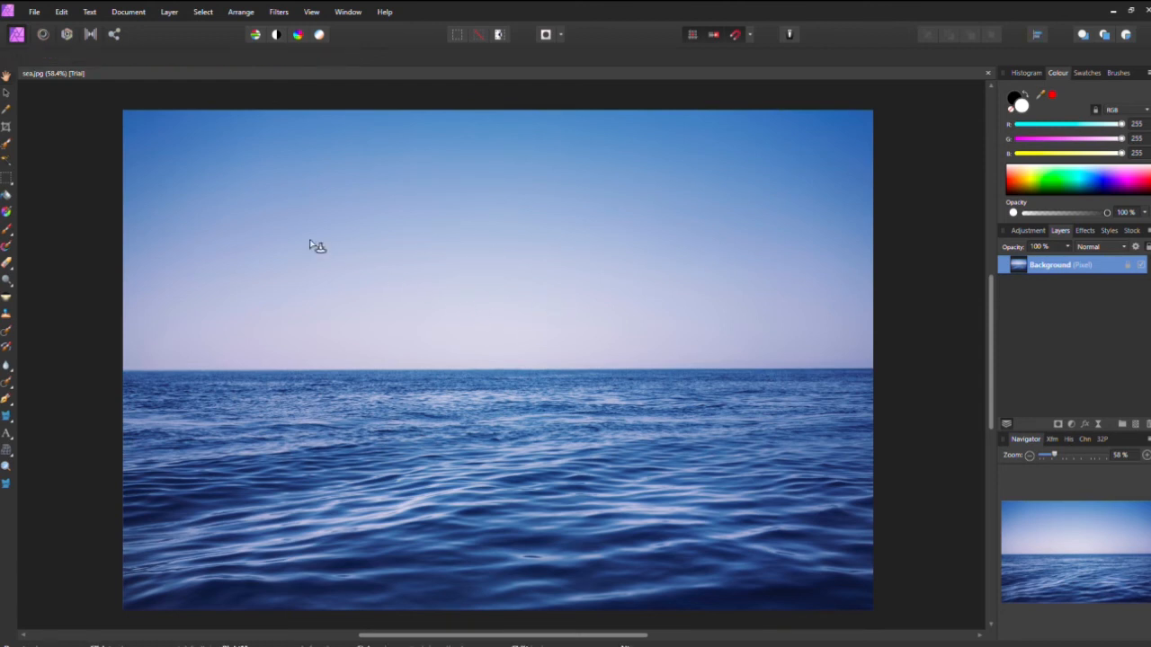
left_click_drag(233, 208, 576, 598)
left_click_drag(381, 500, 280, 481)
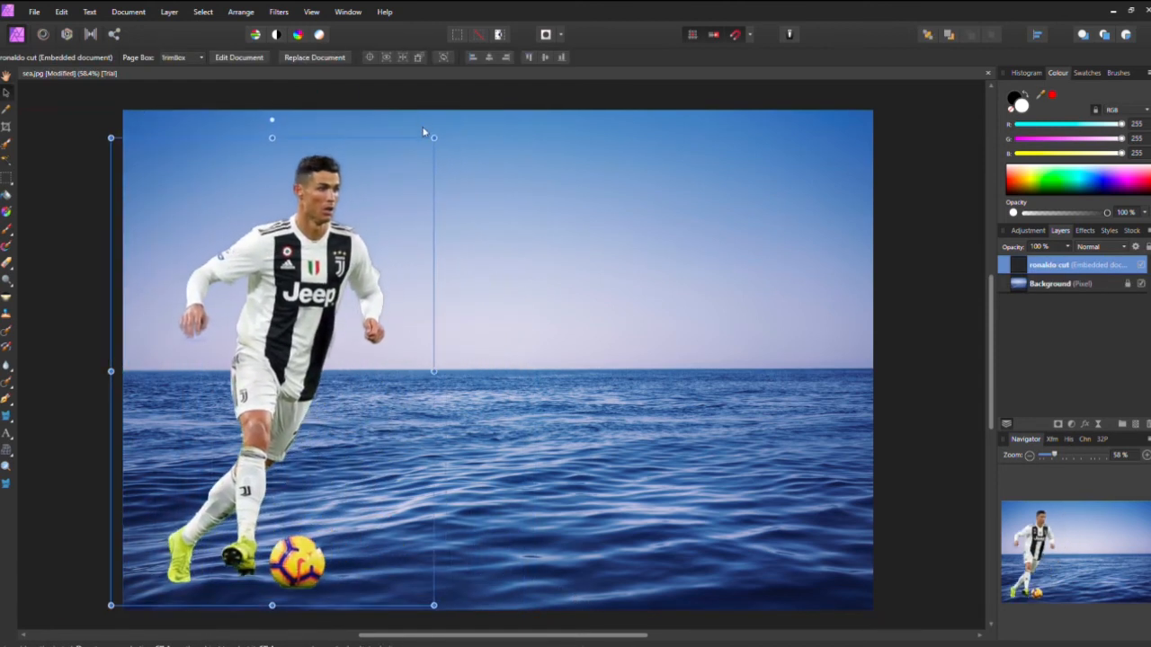
Step: Enlarge the placed player and position him on the left side of the sea image
left_click_drag(434, 137, 486, 122)
mouse_move(306, 325)
left_mouse_down()
mouse_move(331, 317)
mouse_move(325, 333)
left_mouse_up()
left_click_drag(259, 390, 278, 385)
left_click(691, 330)
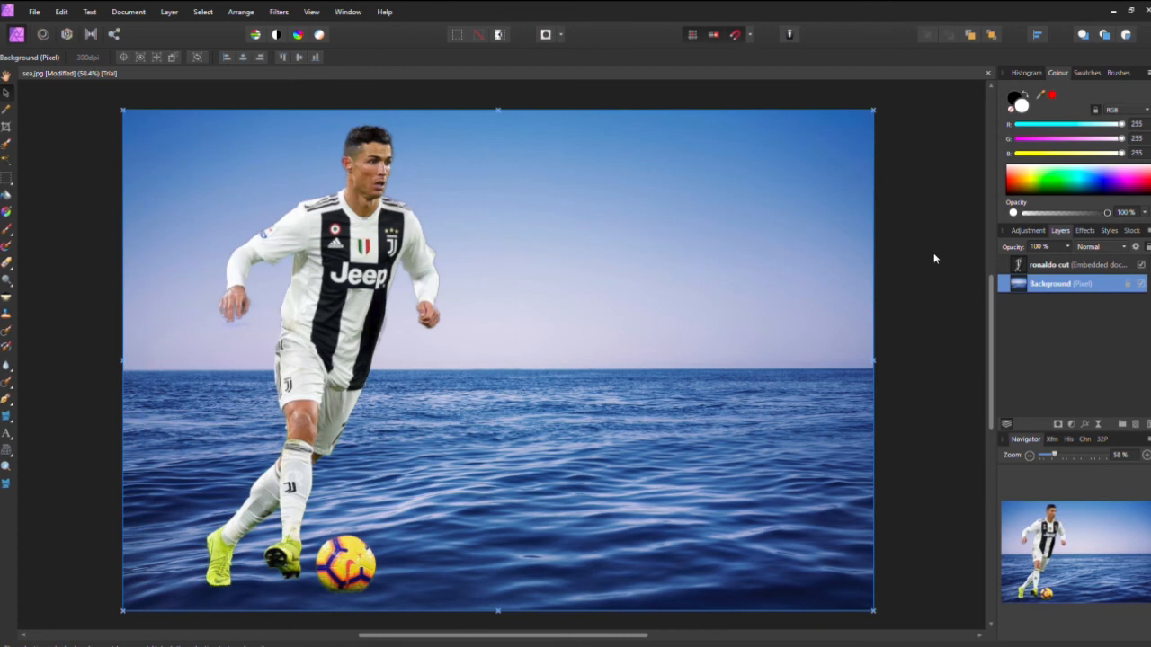
left_click(933, 259)
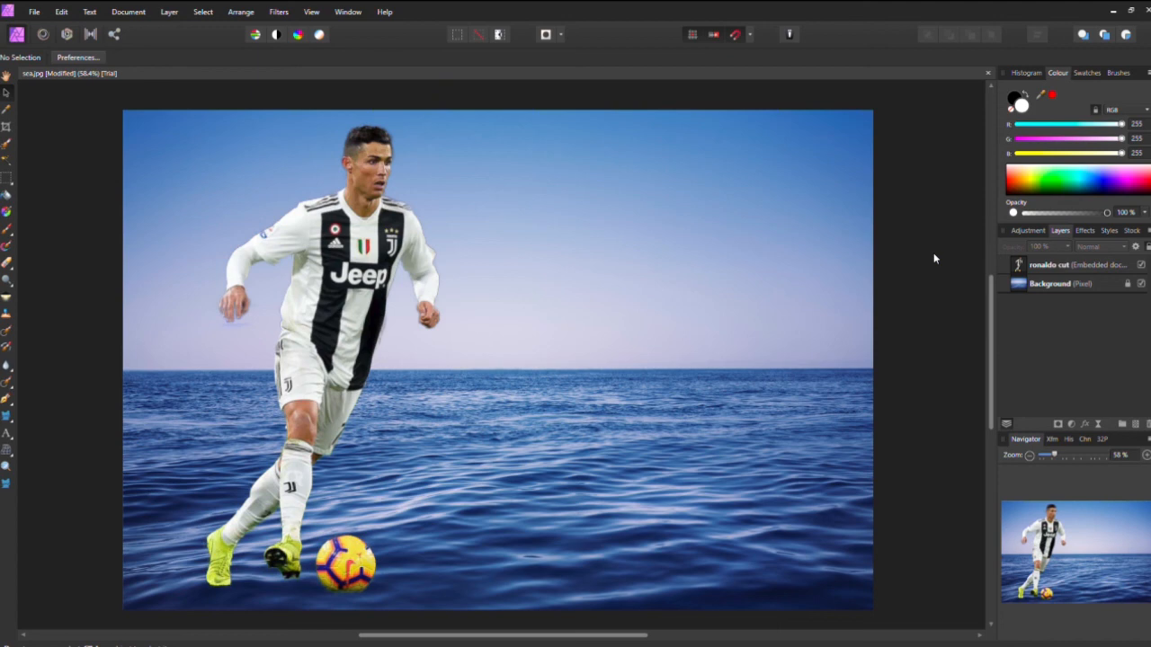
left_click_drag(1044, 452, 1054, 453)
scroll(812, 413, "down", 1)
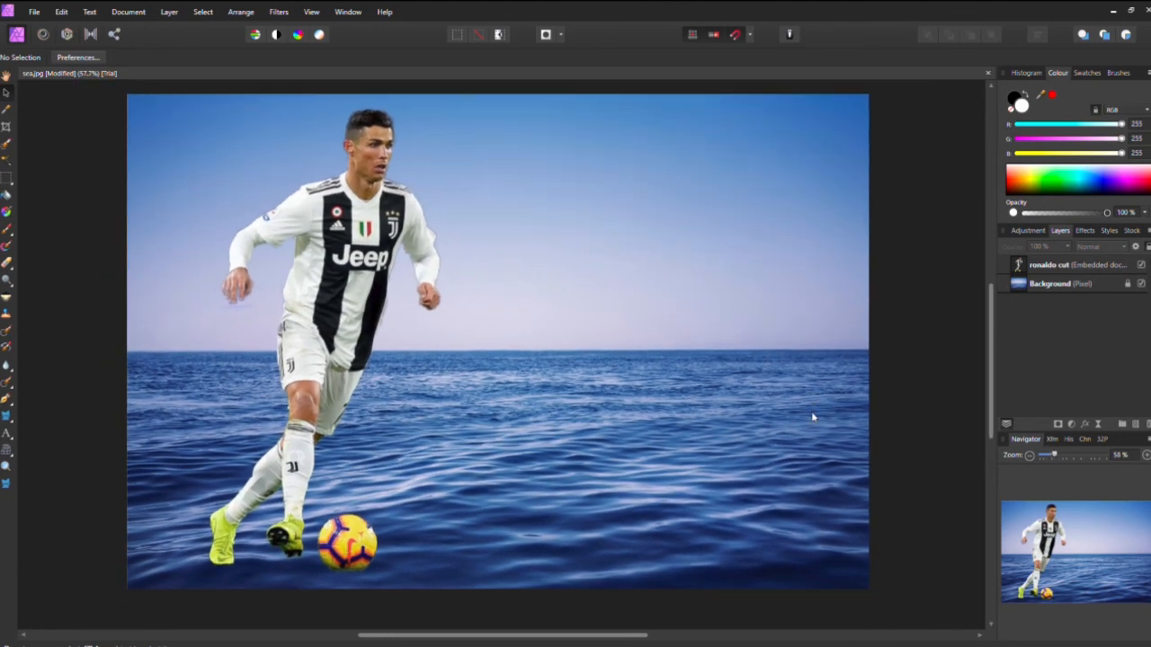